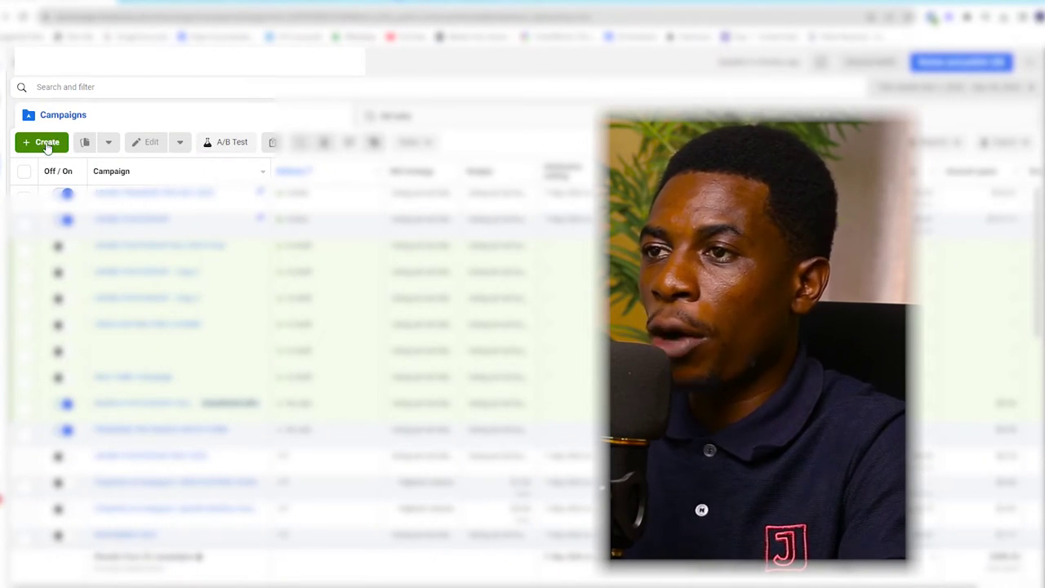
Step: Create a new campaign with Traffic as the objective, keeping the Auction buying type
click(48, 145)
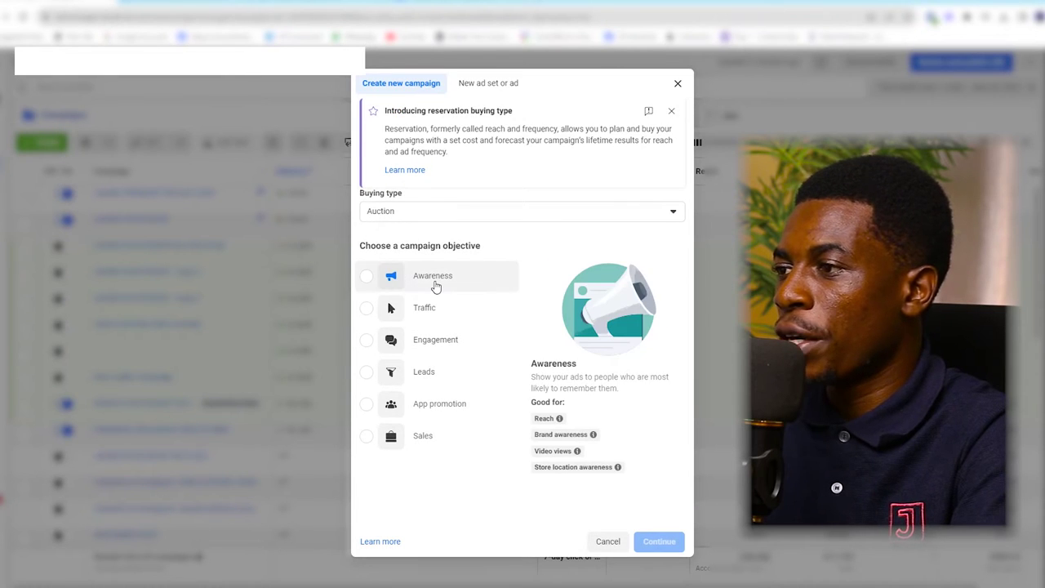
click(366, 307)
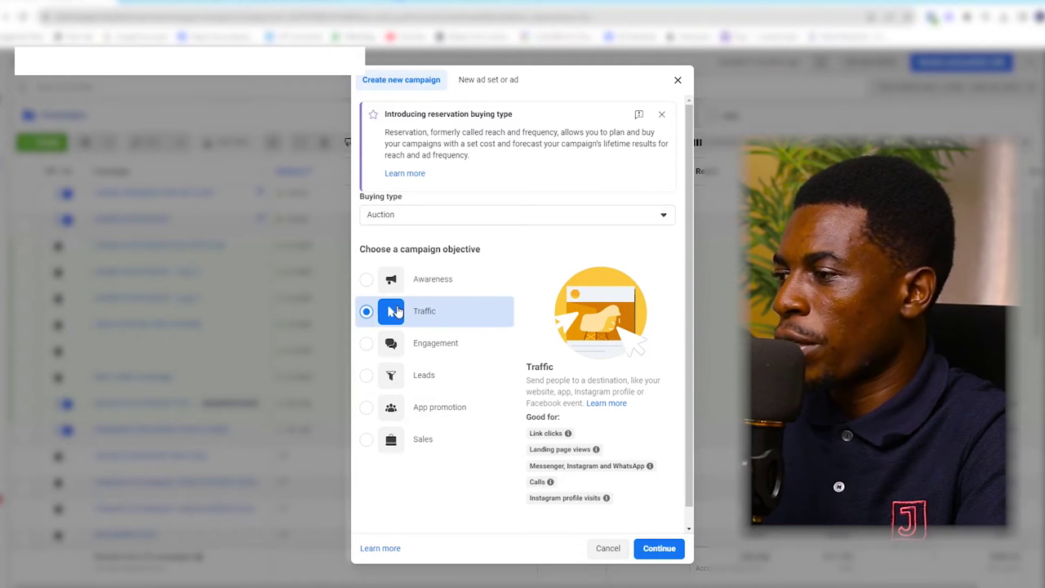
Step: Confirm the Traffic objective and name the campaign 'CREATOR MEETUP EVENT'
click(657, 552)
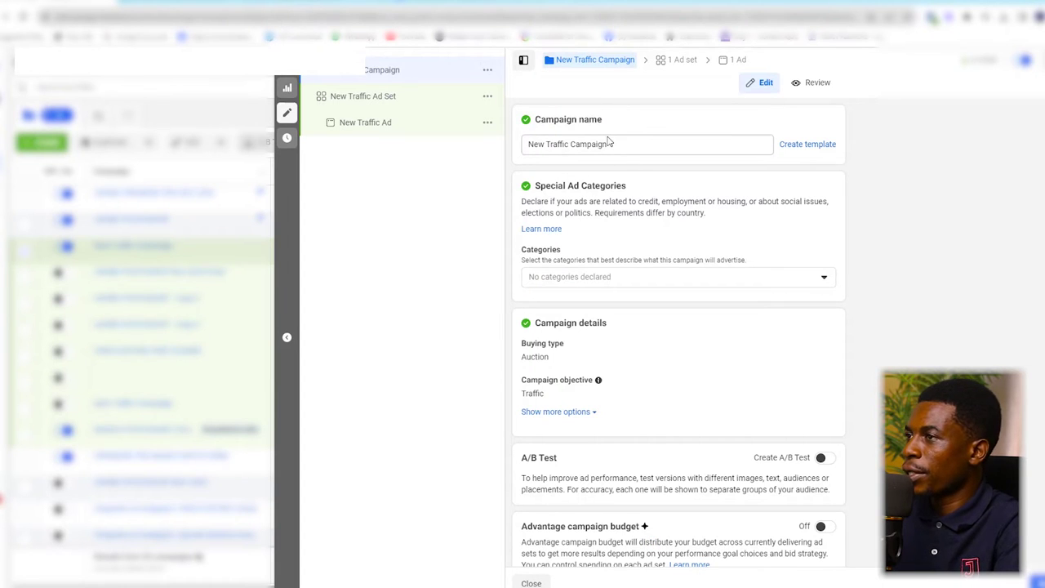
click(617, 143)
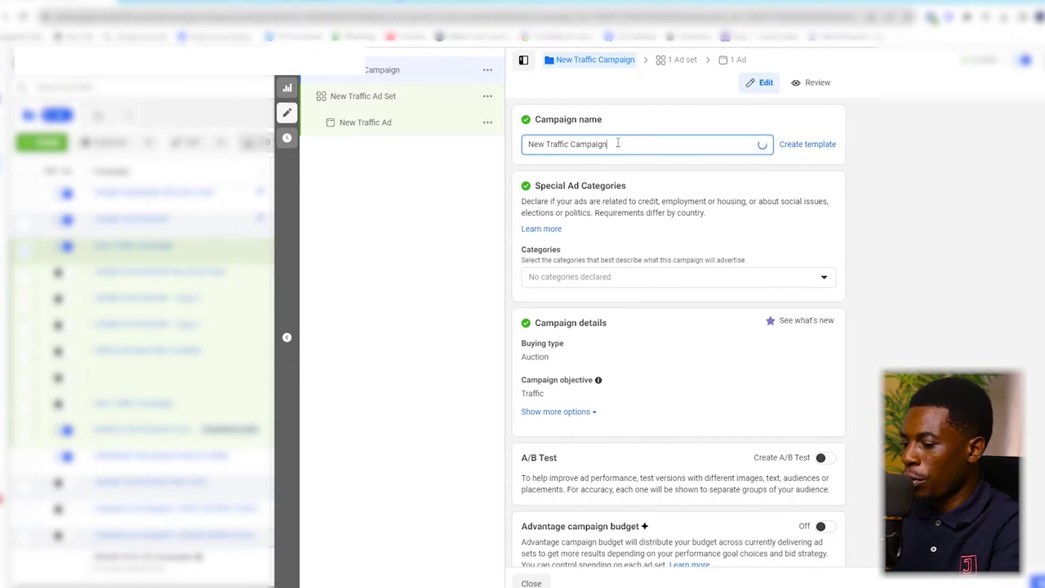
key(ctrl+a)
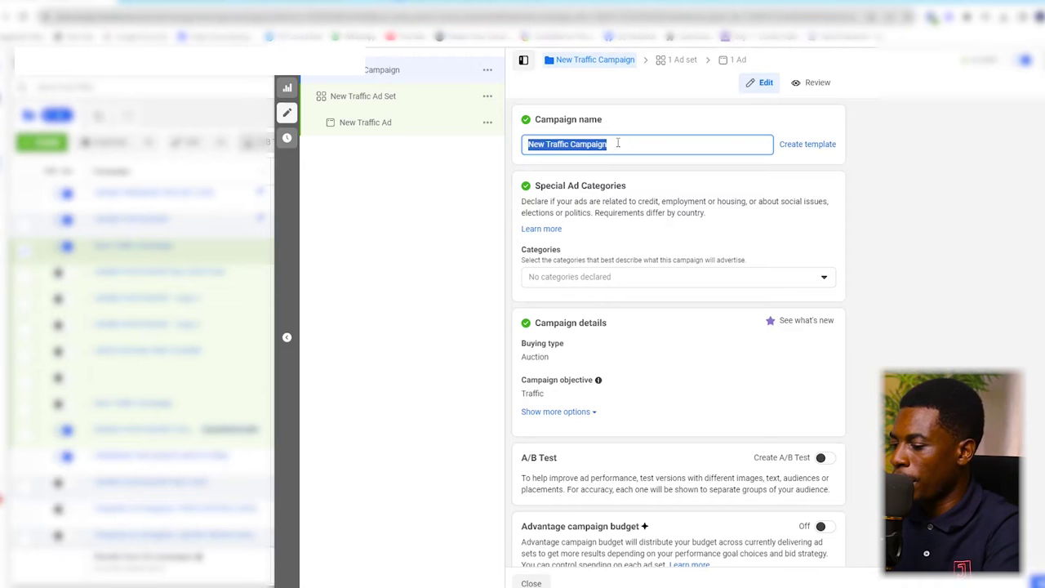
text(CRE)
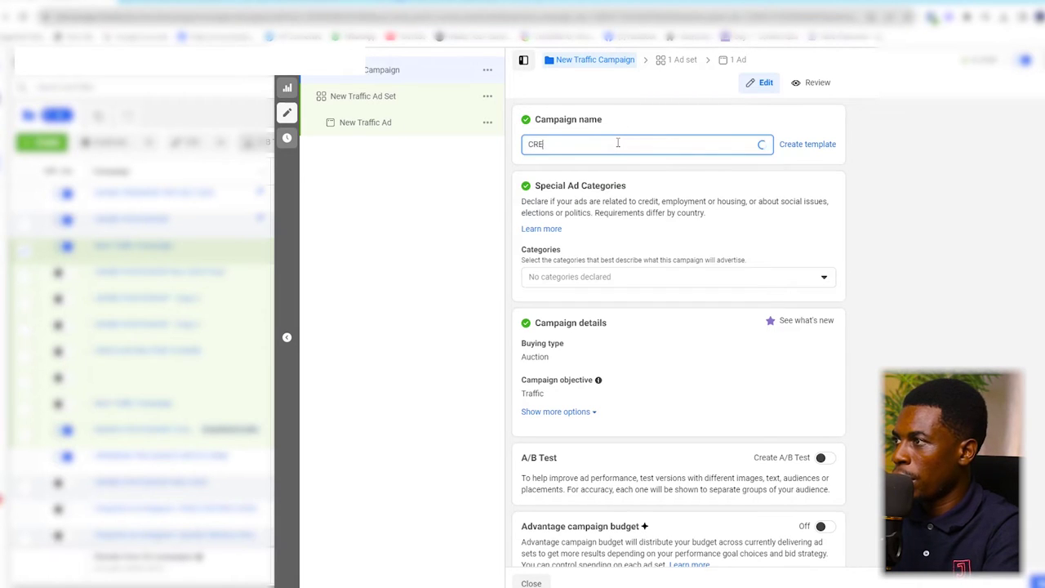
text(AT)
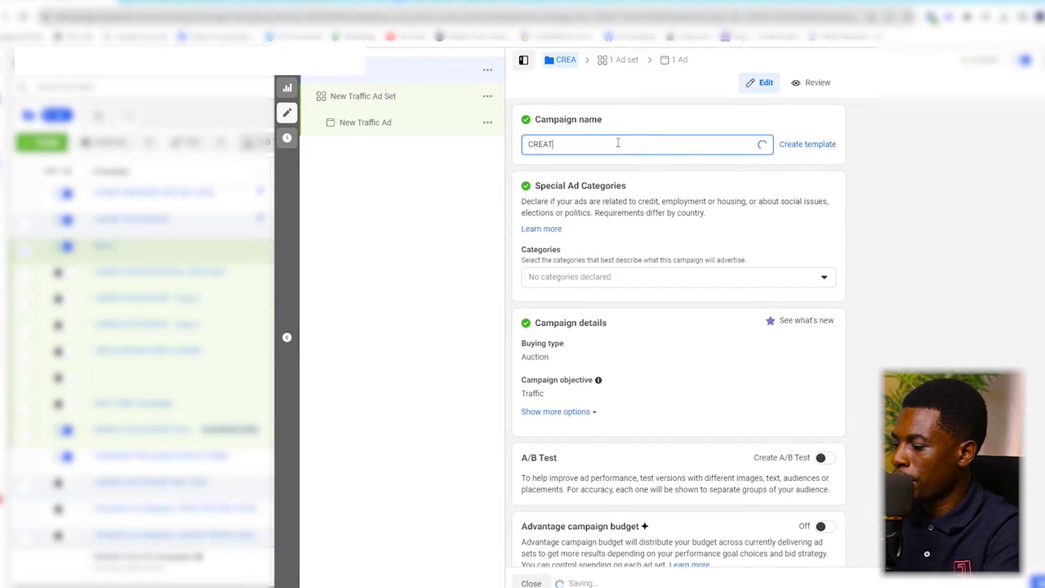
text(OR )
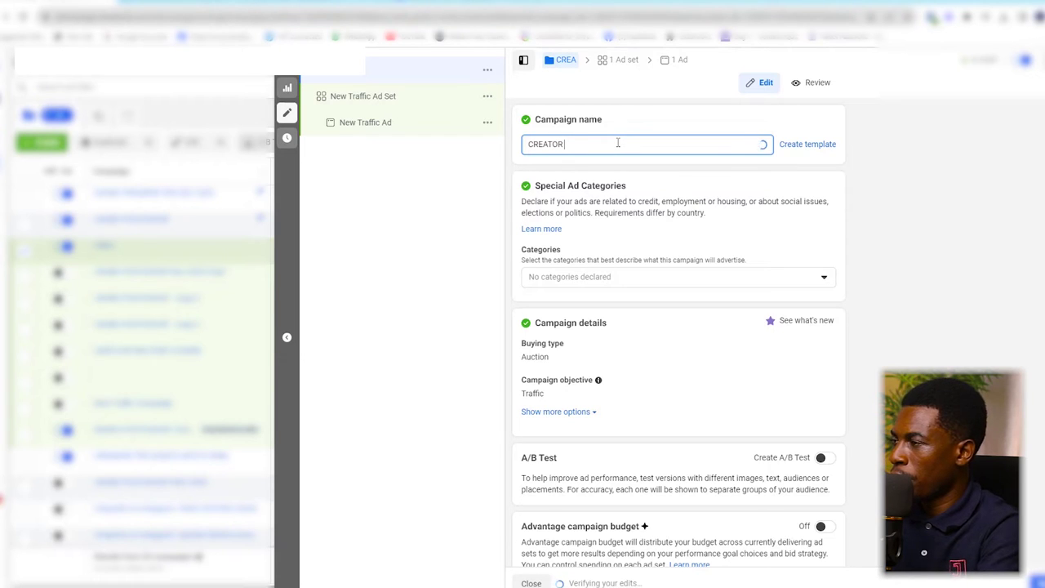
text(MEET)
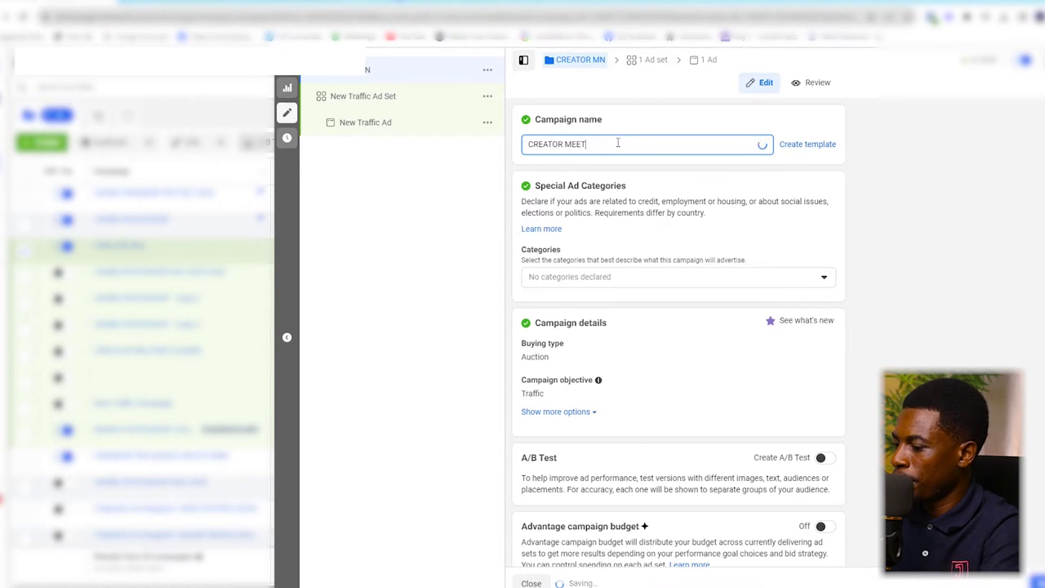
text(UP )
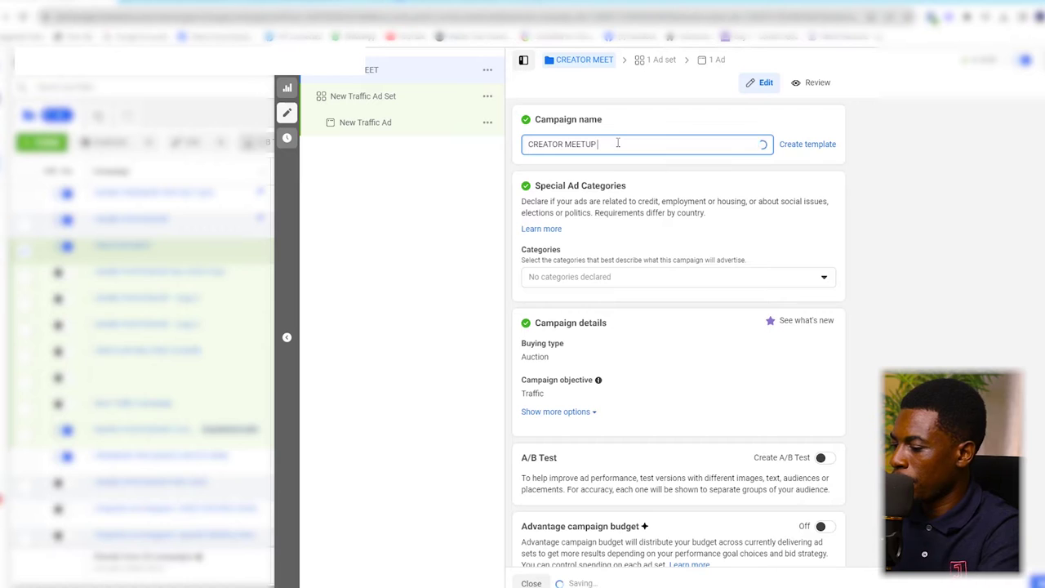
text(E)
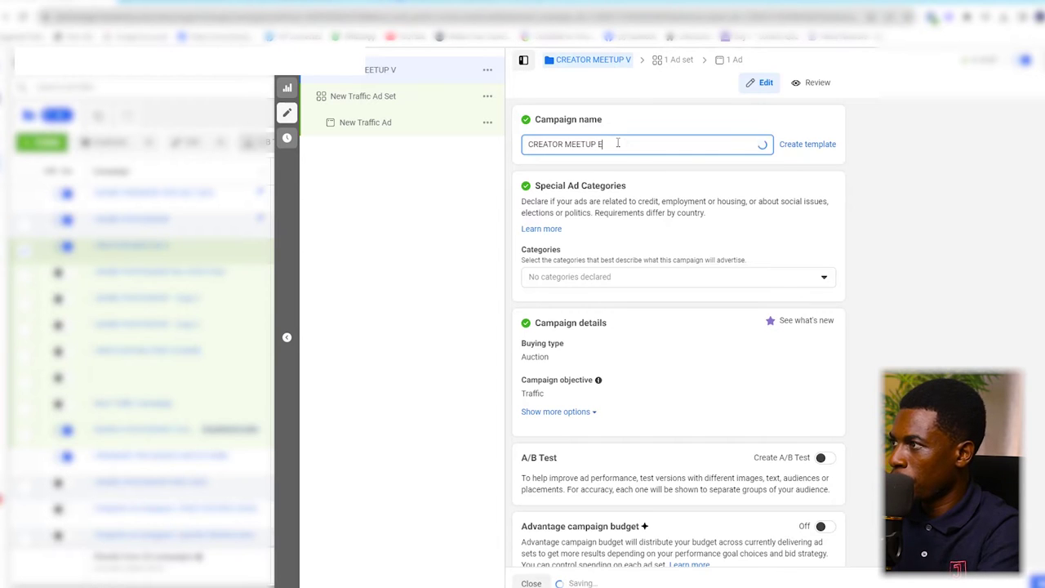
text(VENT)
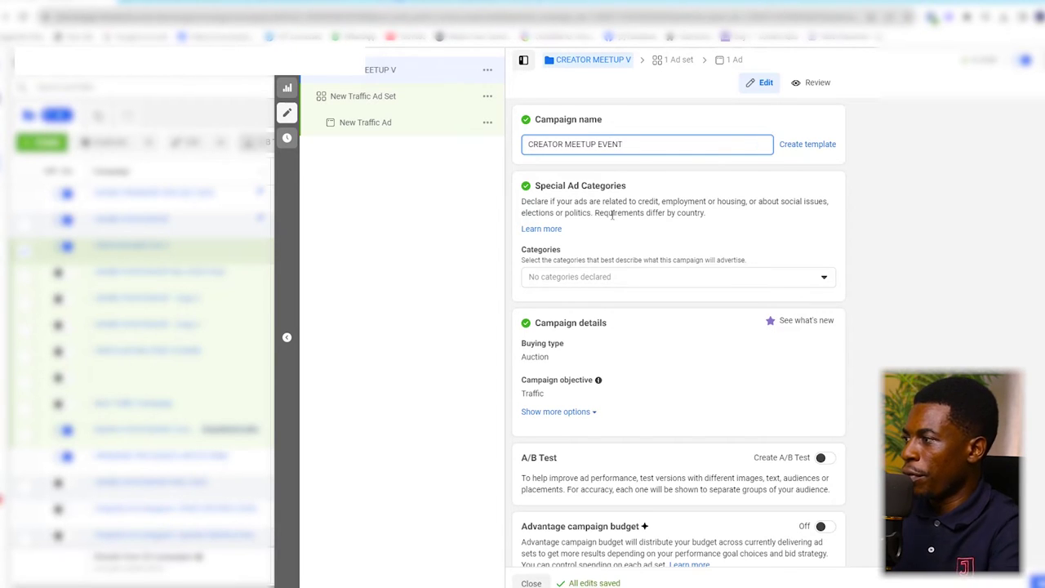
scroll(657, 332, down, 1)
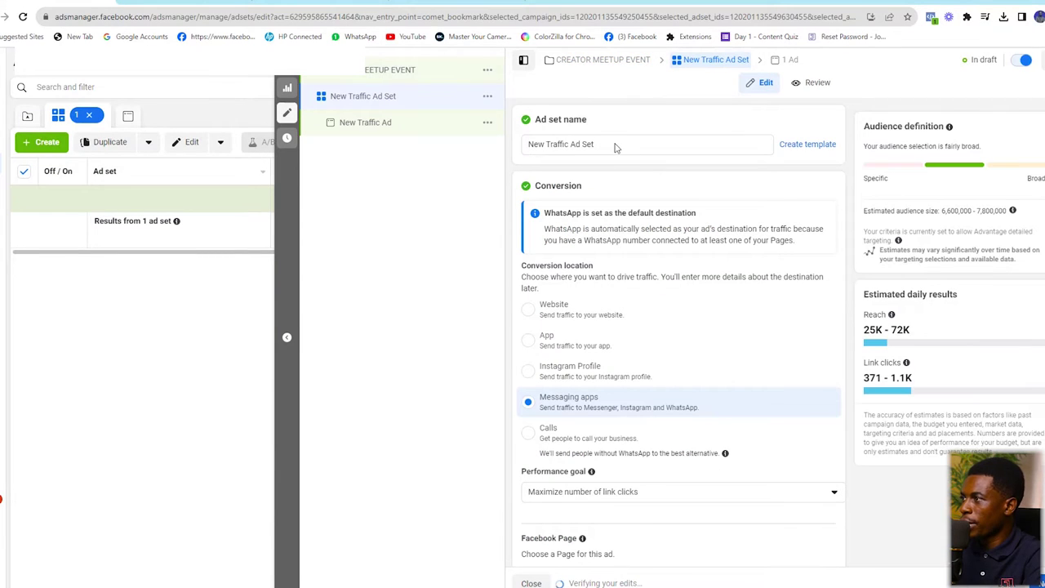
Step: Replace the default 'New Traffic Ad Set' name with 'Creator Meetup 2023'
click(605, 143)
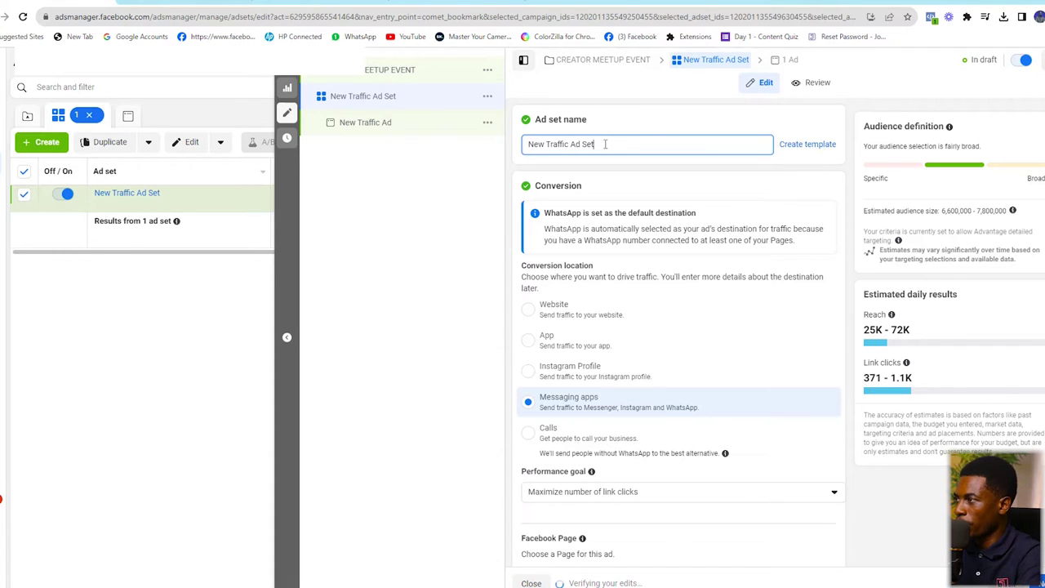
triple_click(605, 143)
text(co)
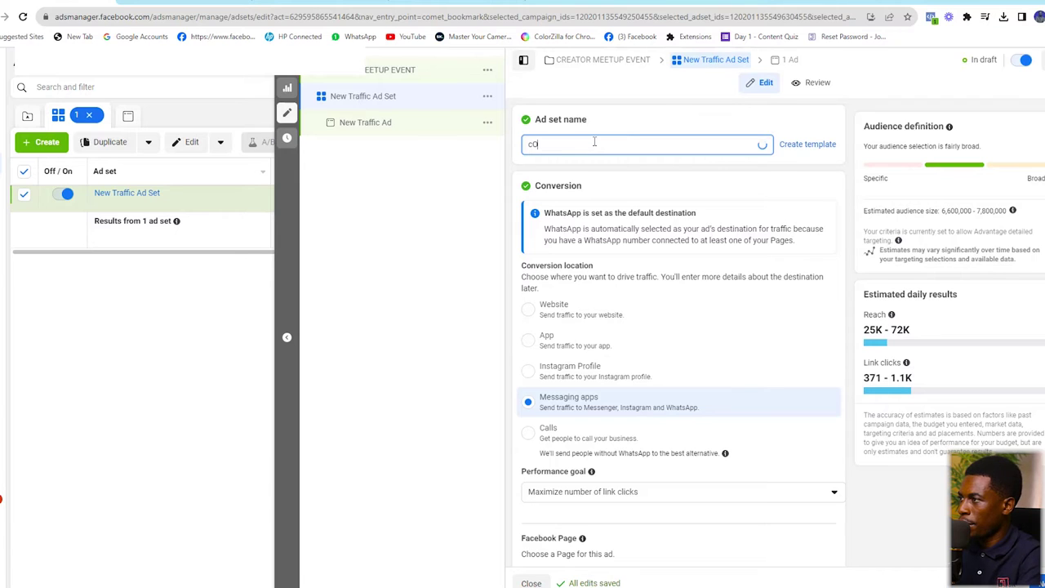
key(BackSpace)
key(BackSpace)
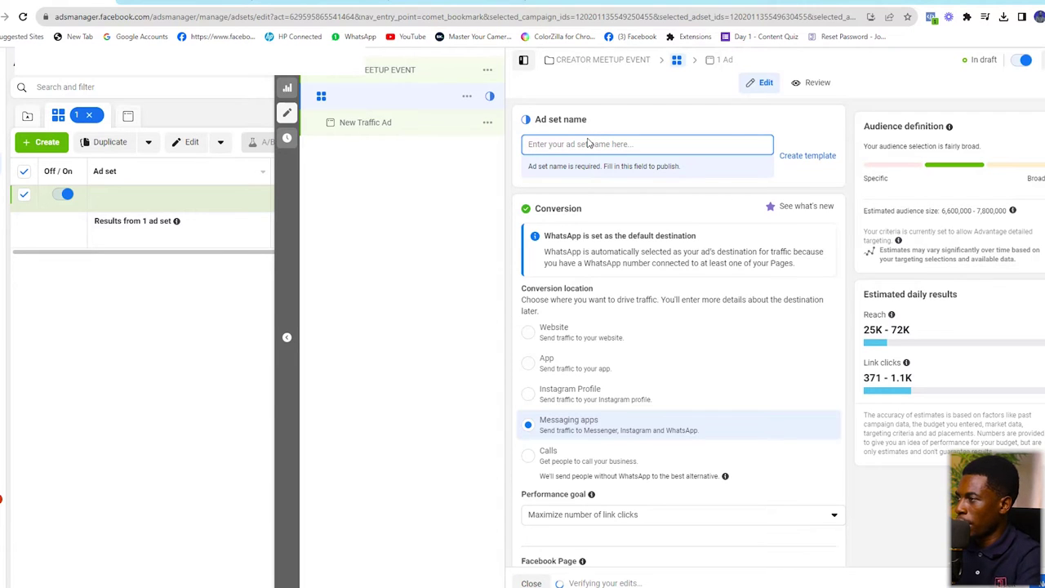
text(Creator M)
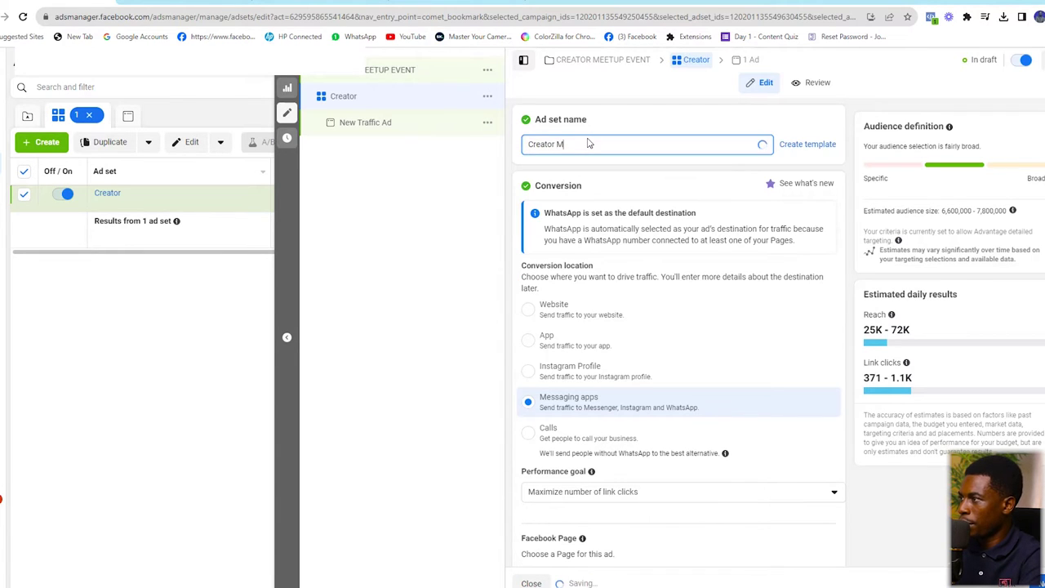
text(eet)
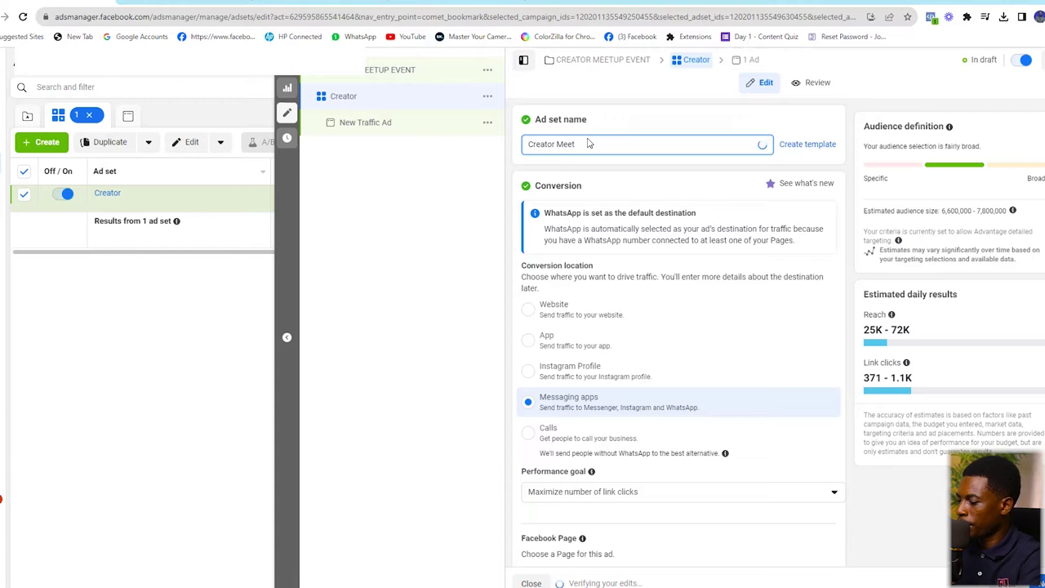
text(up 20)
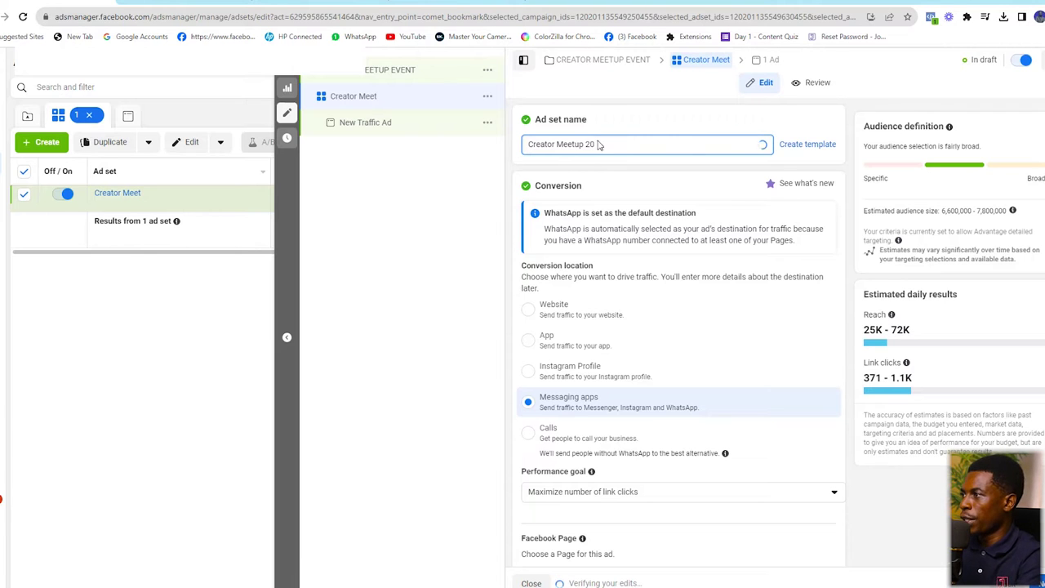
text(23)
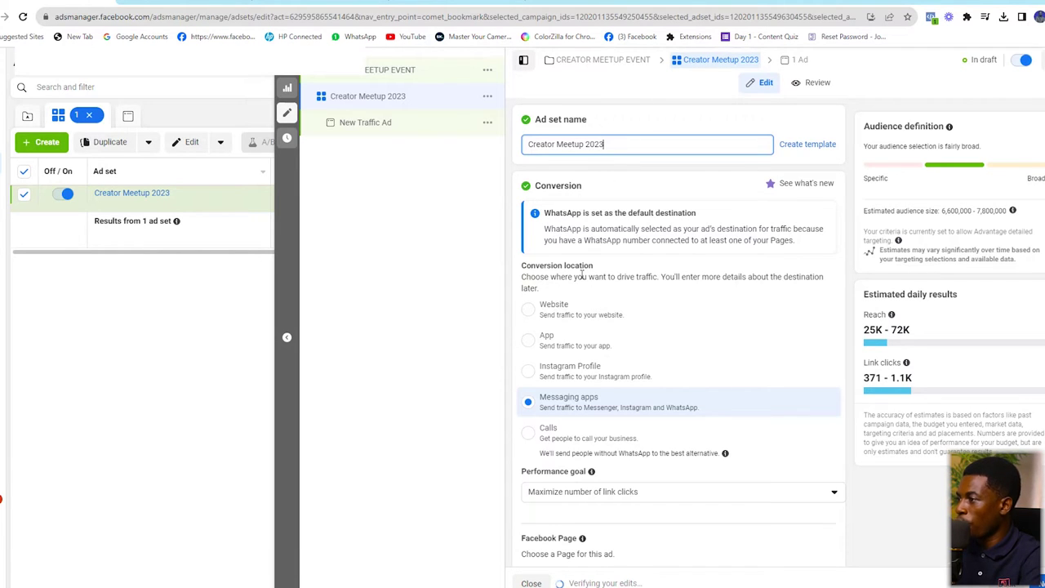
Step: Set the ad set's conversion location to Website, optimizing for link clicks
click(528, 311)
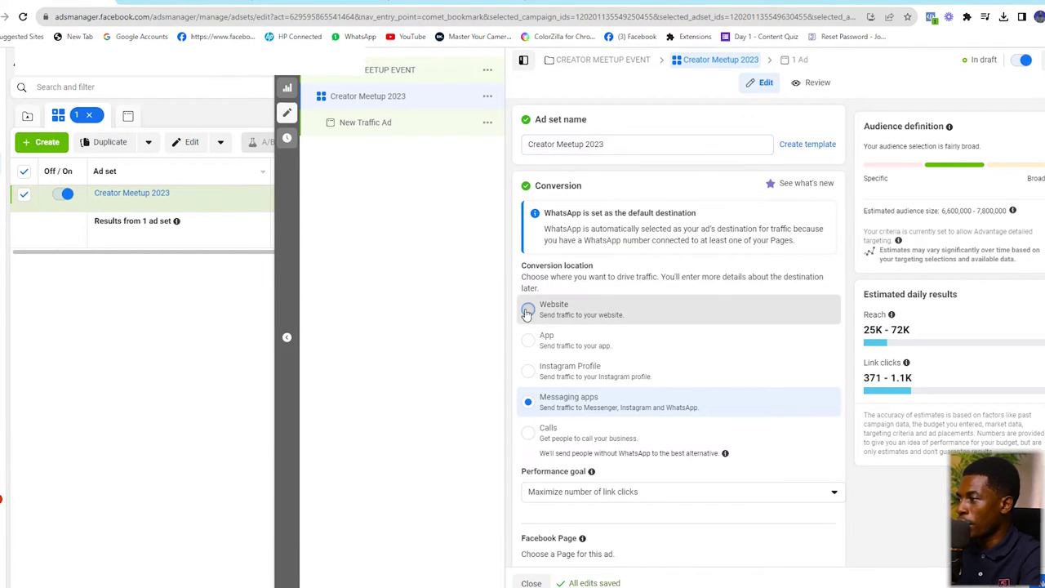
click(528, 311)
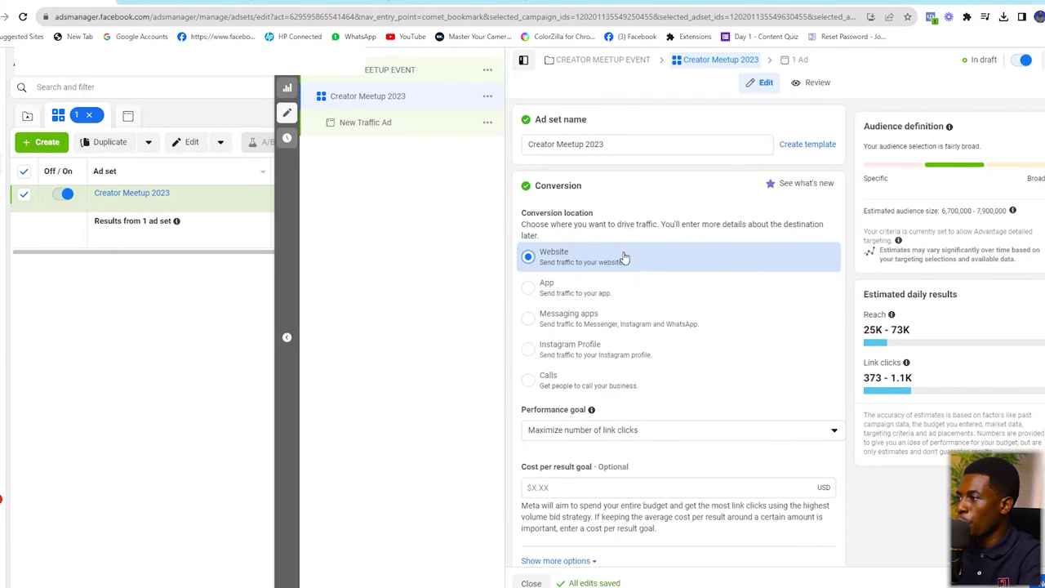
scroll(718, 331, down, 2)
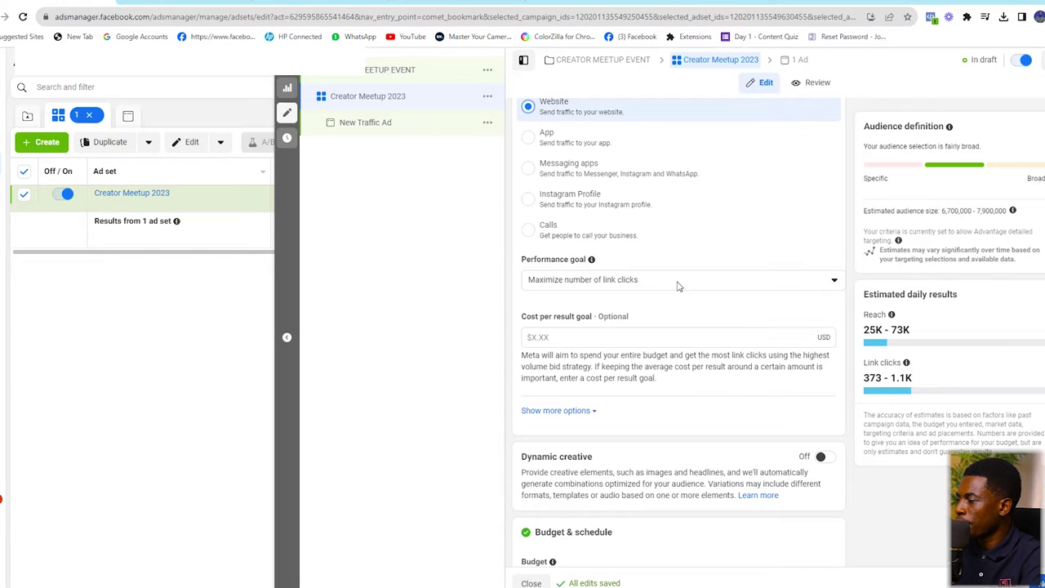
scroll(739, 284, down, 1)
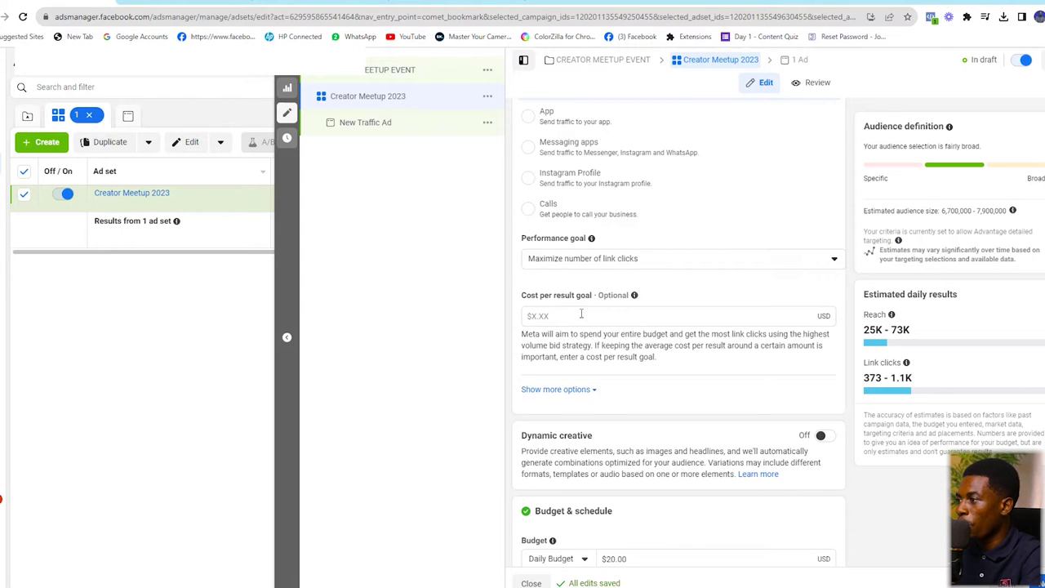
Step: Set a cost per result goal of $0.05, raising it from an initial $0.02
click(559, 316)
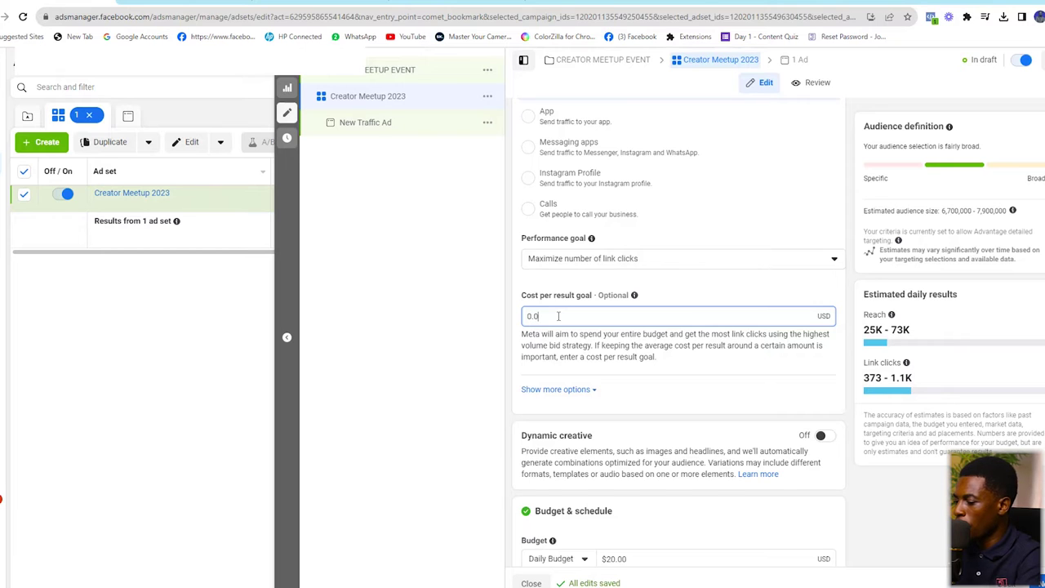
text(2)
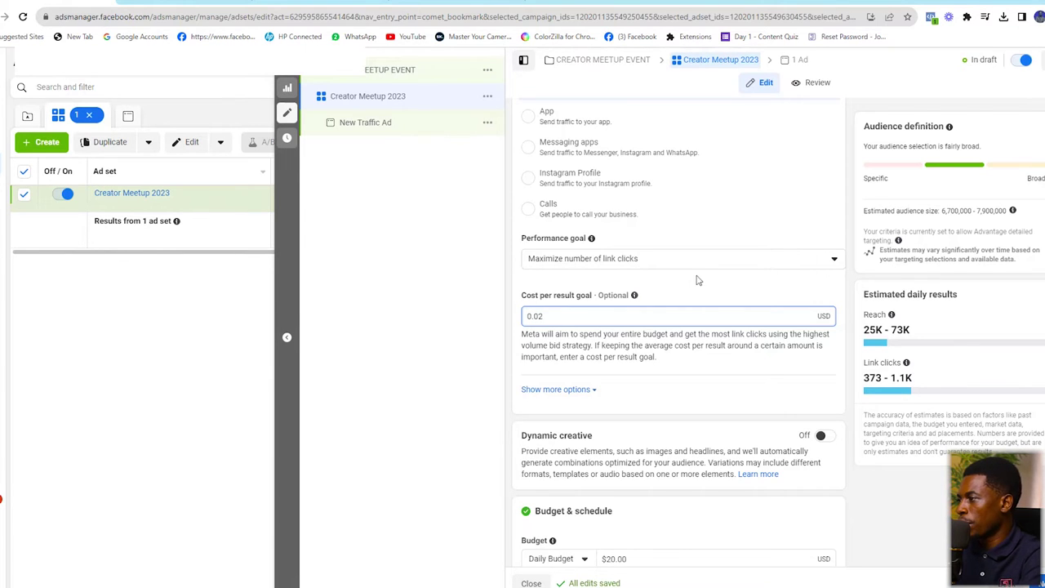
click(699, 287)
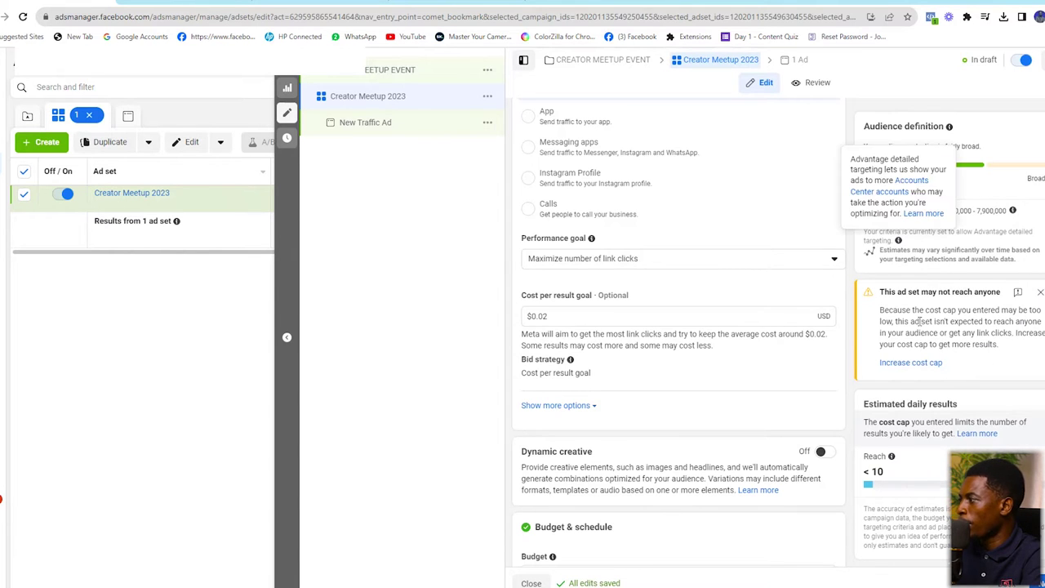
click(564, 316)
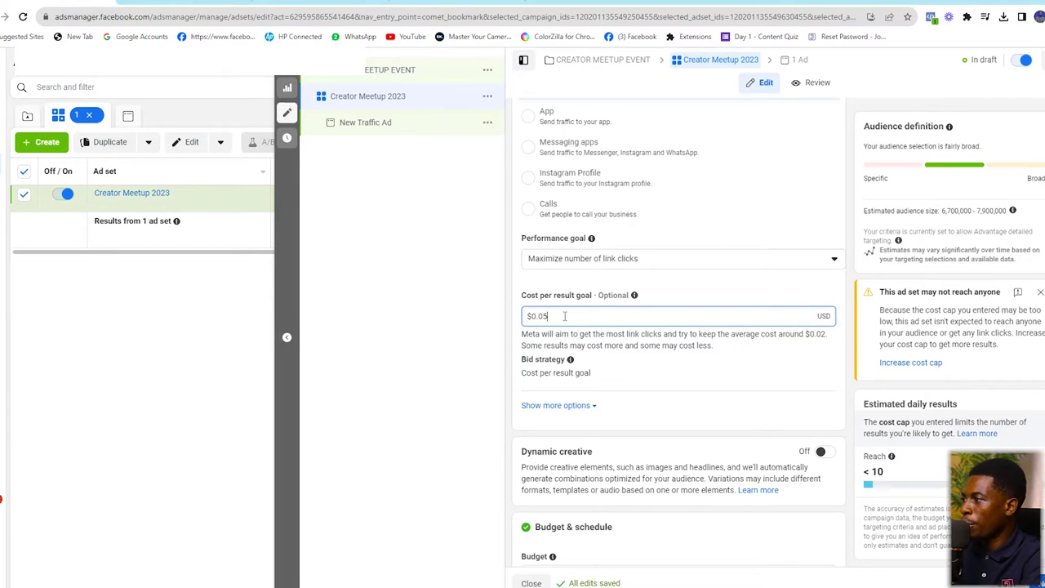
mouse_move(634, 295)
text(5)
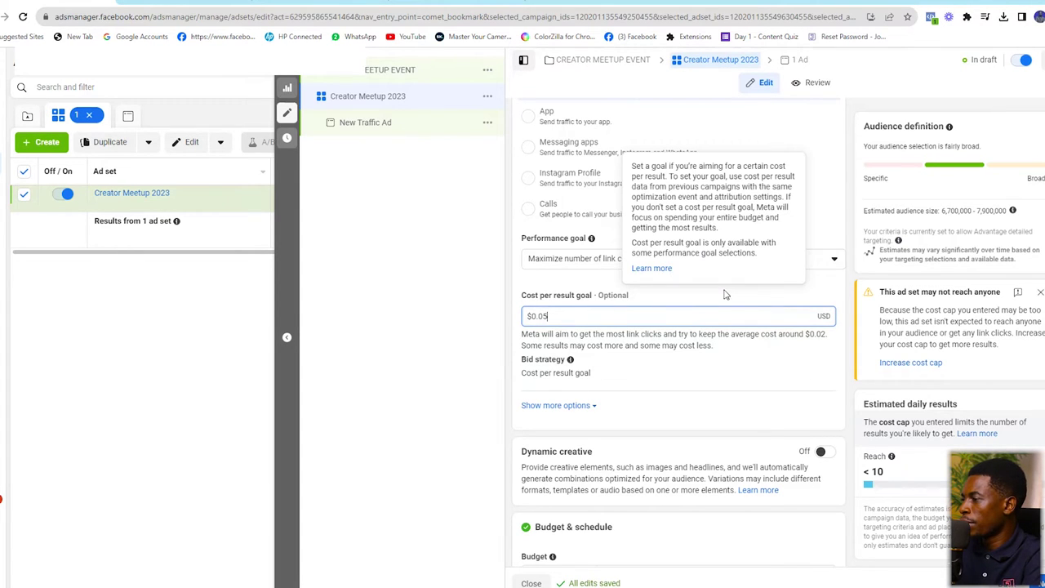
click(725, 293)
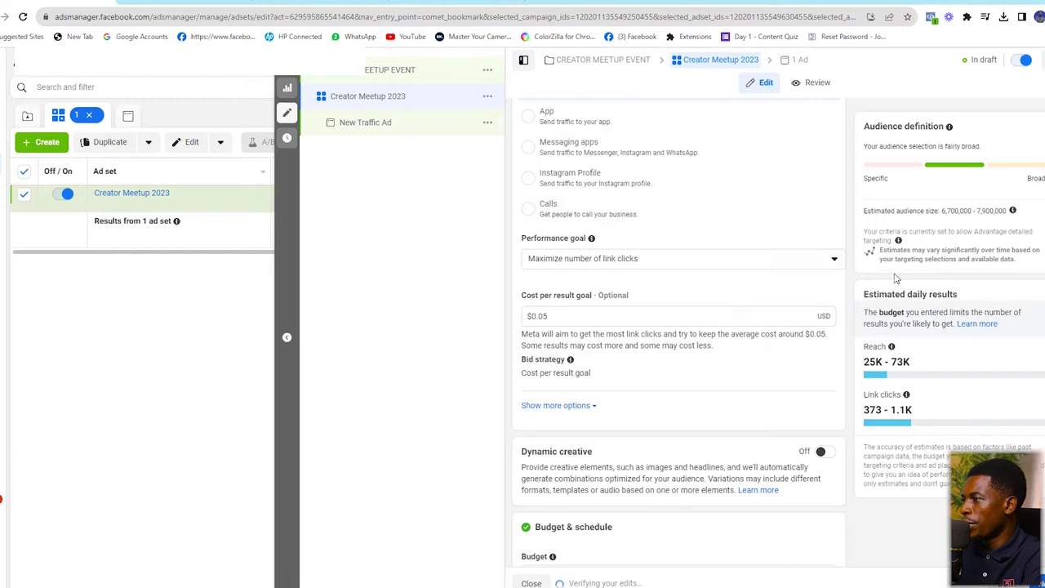
mouse_move(637, 364)
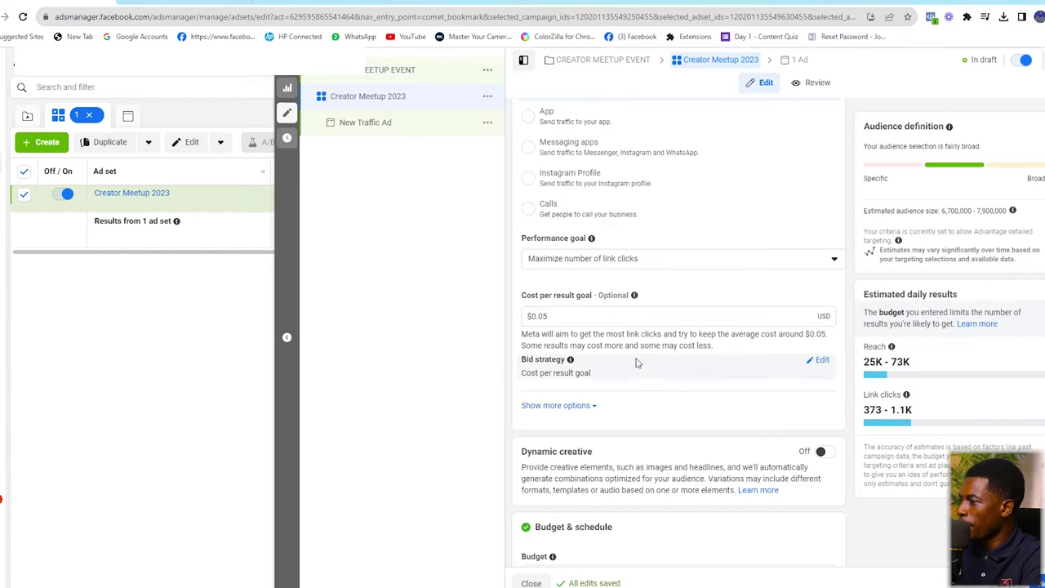
Step: Reveal the extra bidding and delivery options and scroll to the daily budget
scroll(637, 363, down, 2)
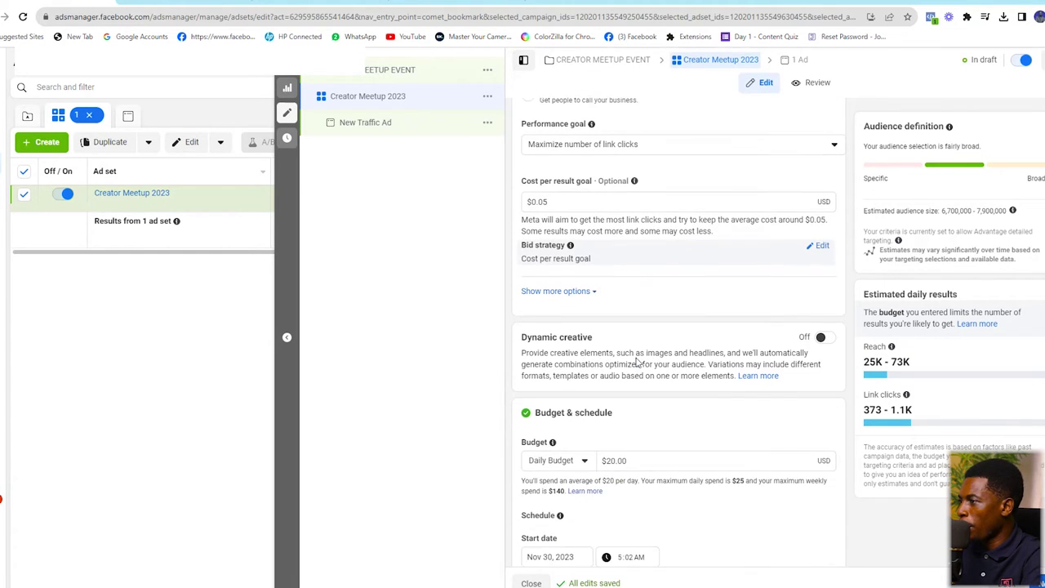
click(594, 292)
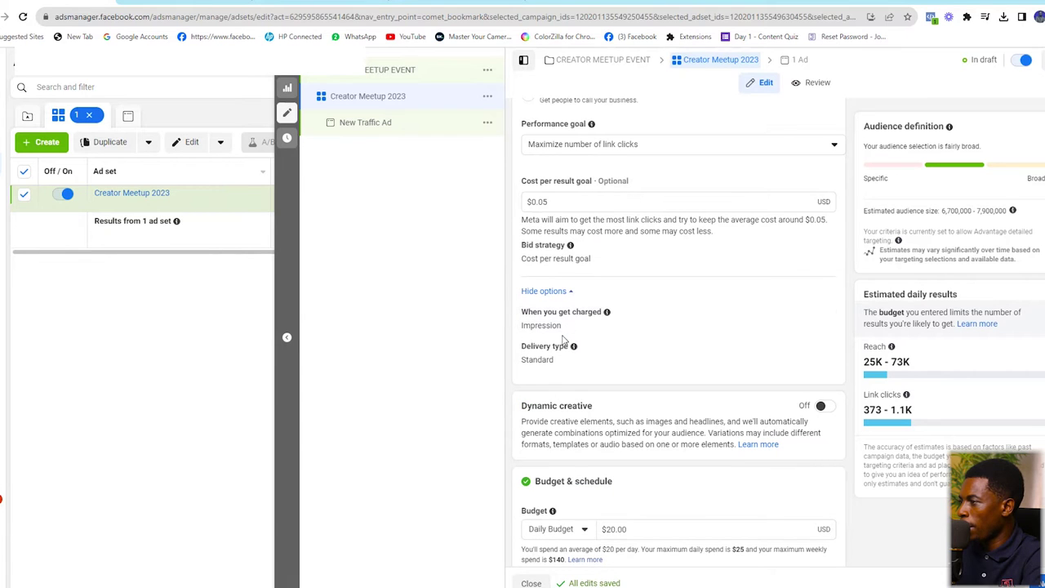
mouse_move(579, 325)
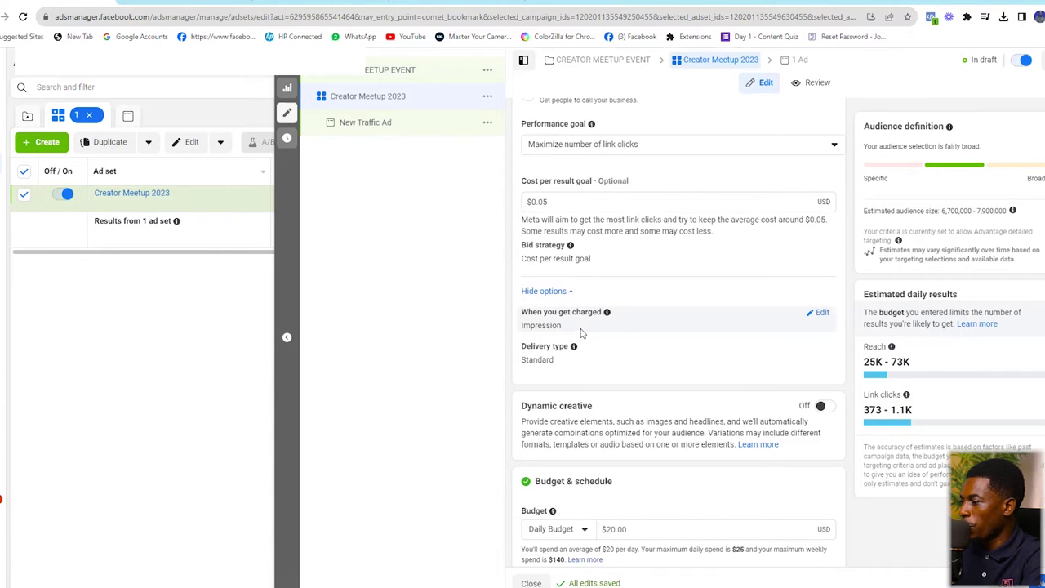
scroll(581, 332, down, 2)
scroll(581, 333, down, 2)
scroll(582, 332, down, 2)
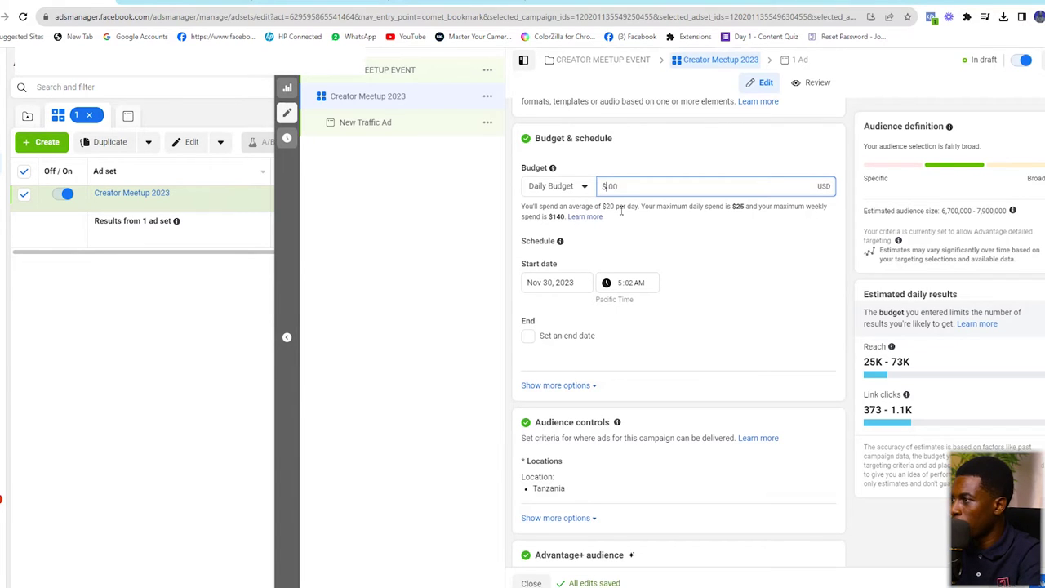
Step: Enter a $4.00 daily budget, updating estimates to 5.0K–15K reach
text(4)
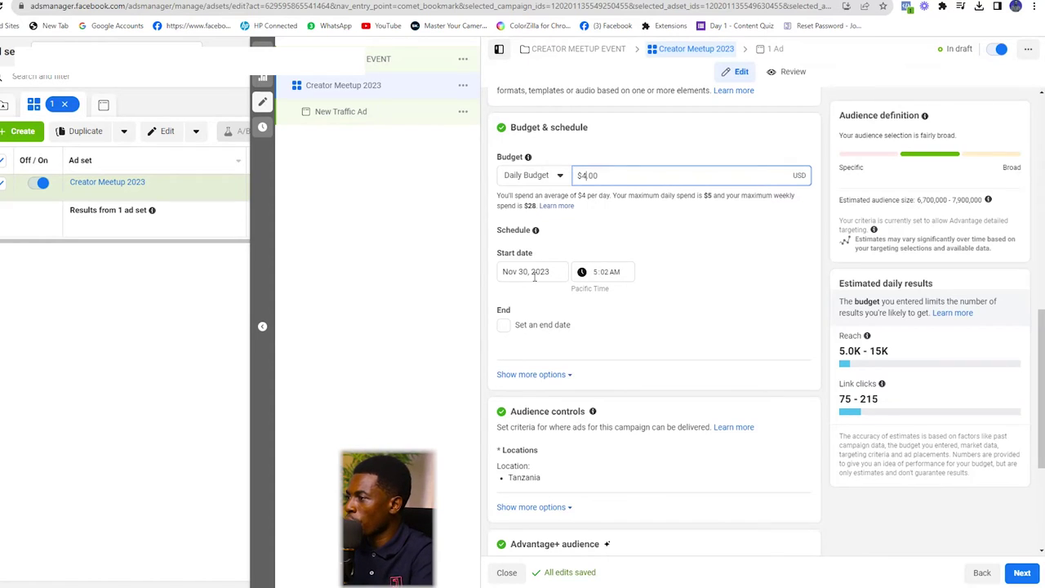
scroll(533, 275, down, 1)
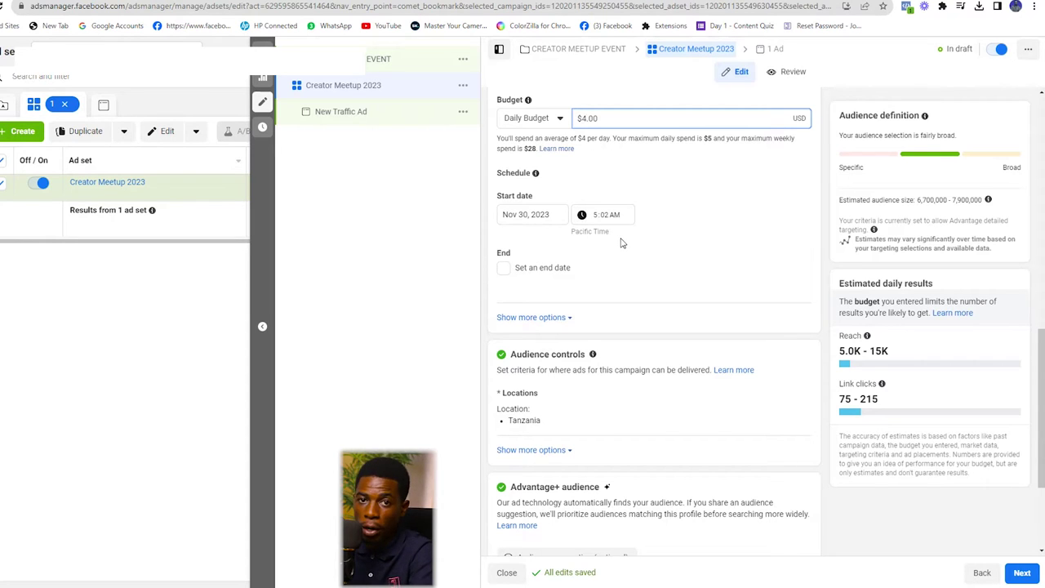
scroll(582, 274, down, 1)
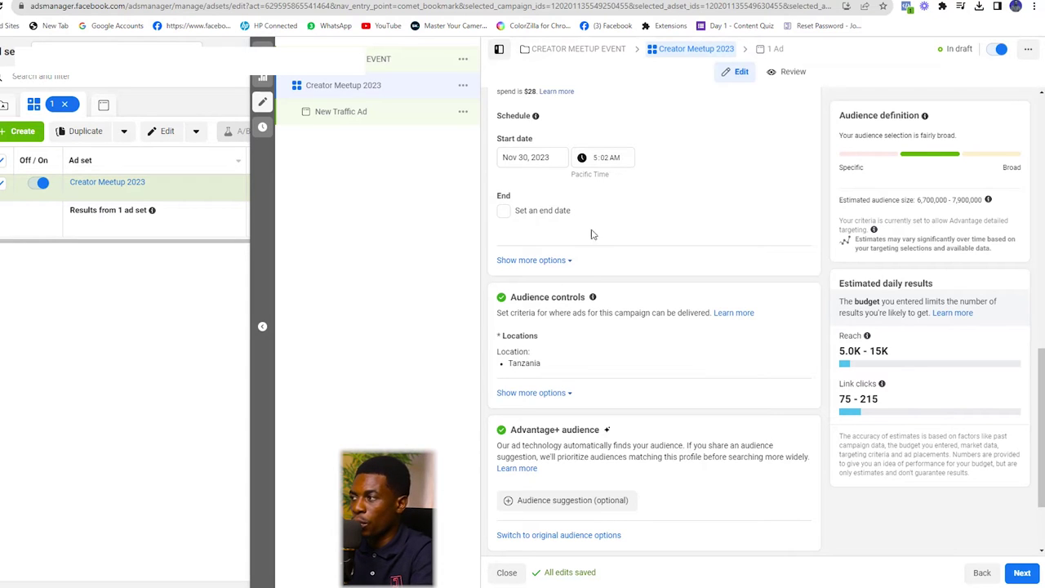
scroll(596, 219, down, 1)
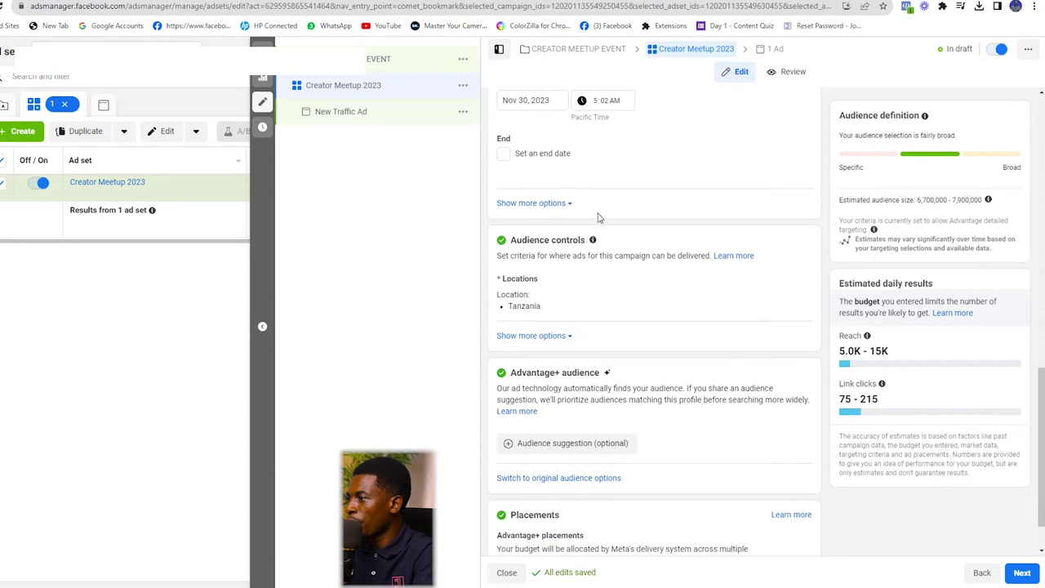
scroll(597, 217, down, 1)
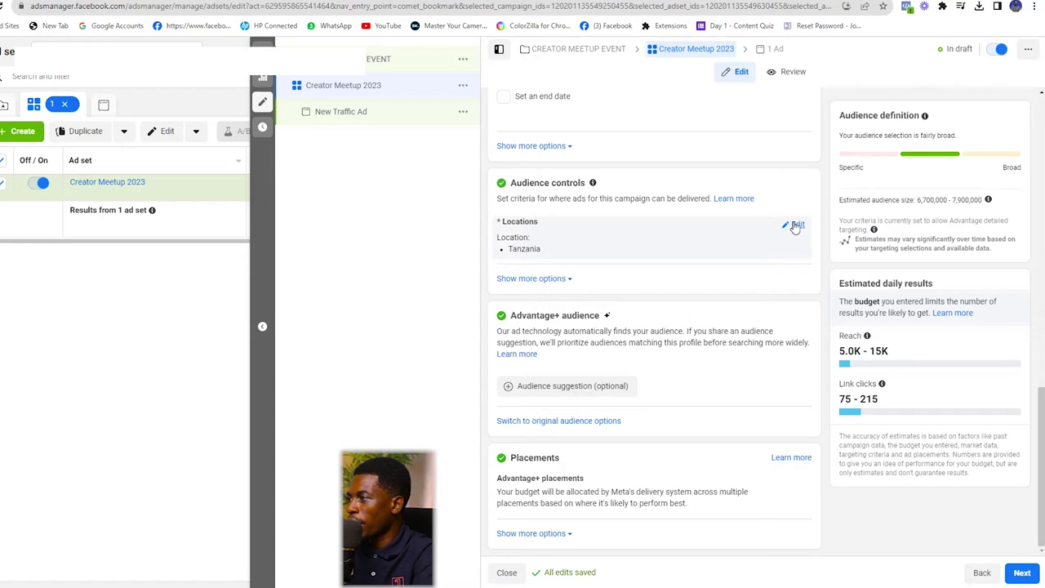
Step: Replace all-Tanzania targeting with Dar es Salaam and Tanga
click(653, 242)
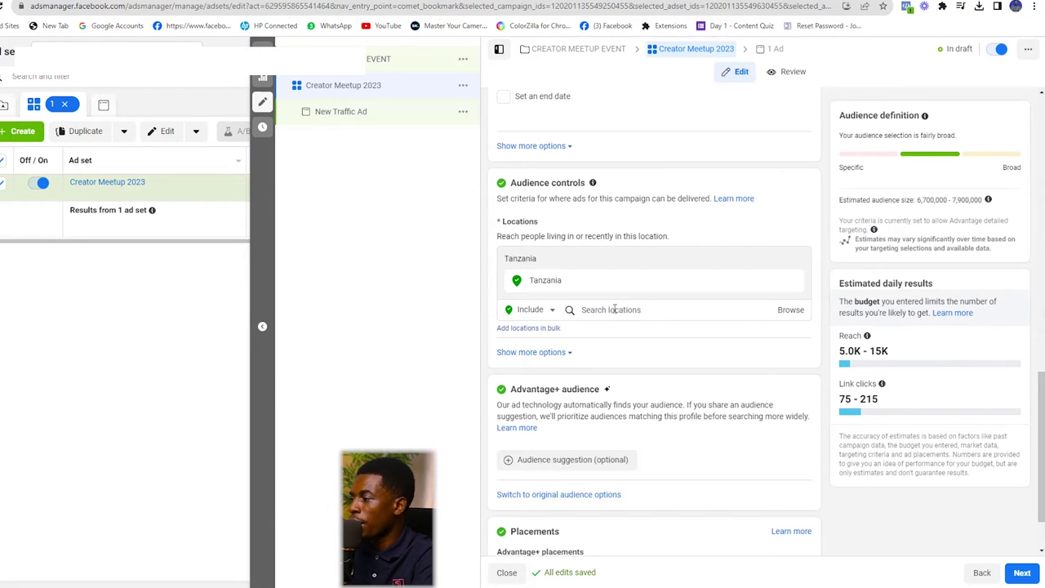
click(607, 310)
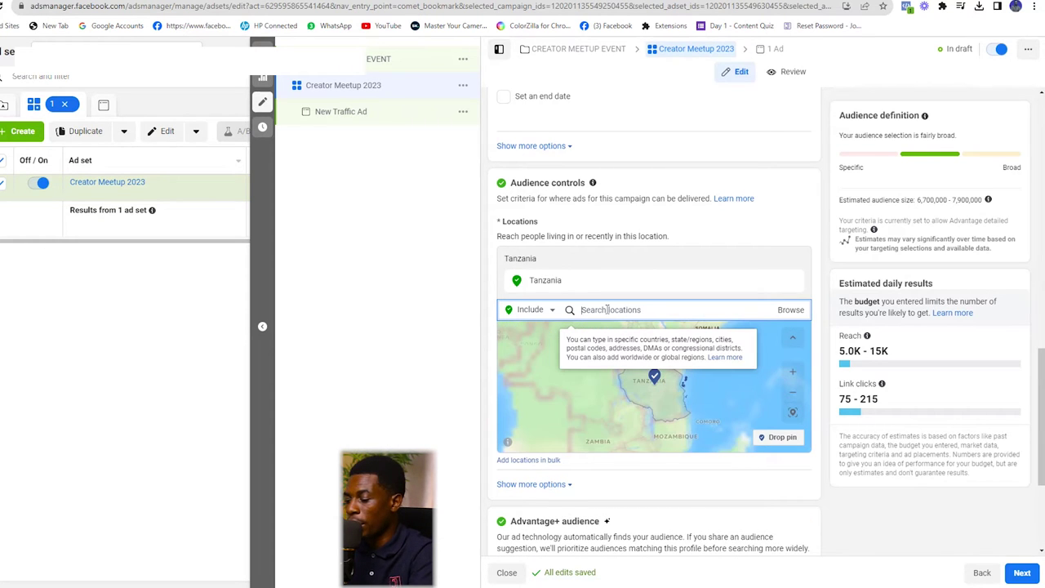
text(dar es salaa)
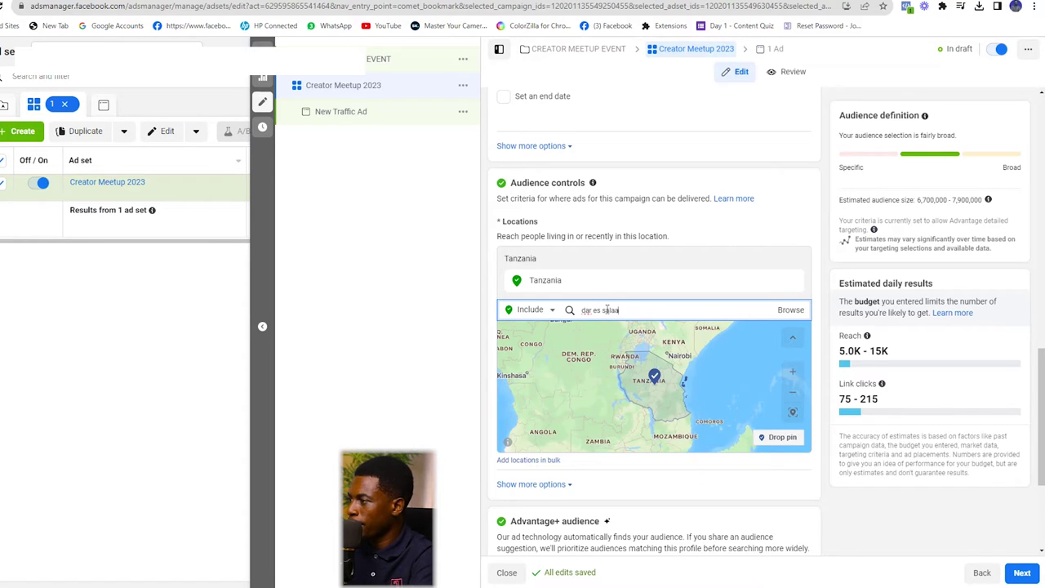
text(m)
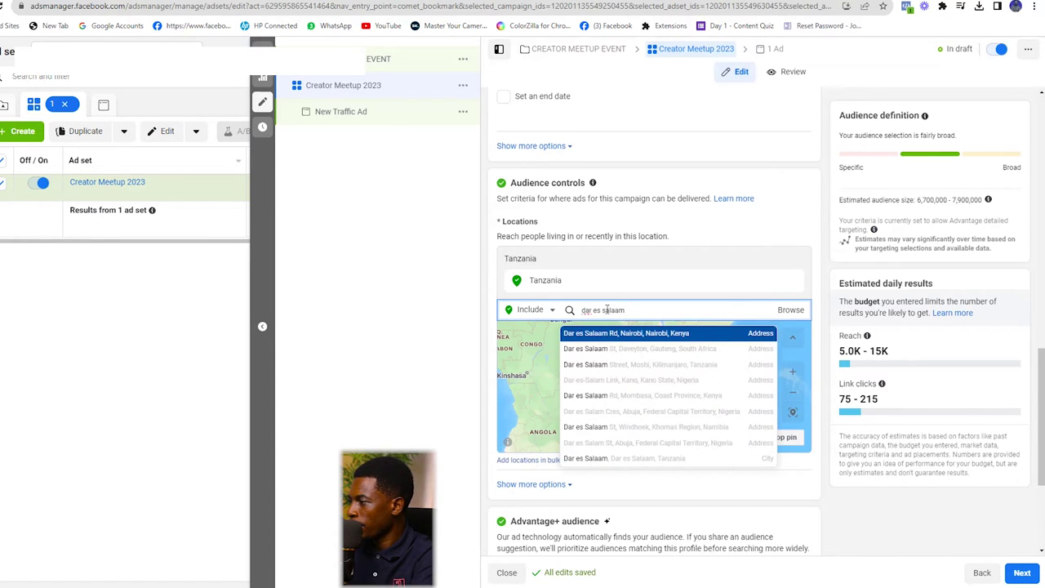
click(628, 461)
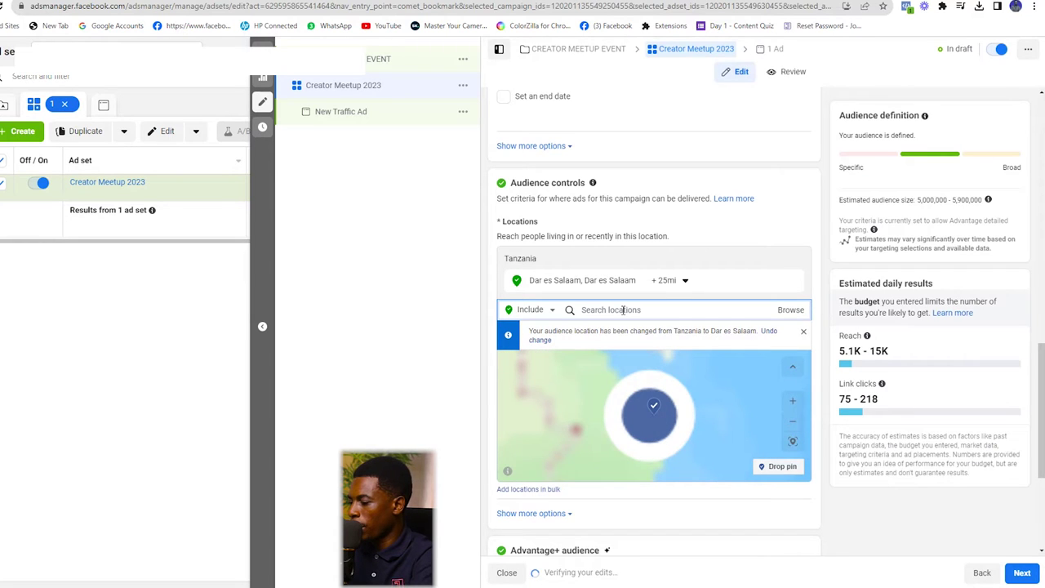
text(tanga)
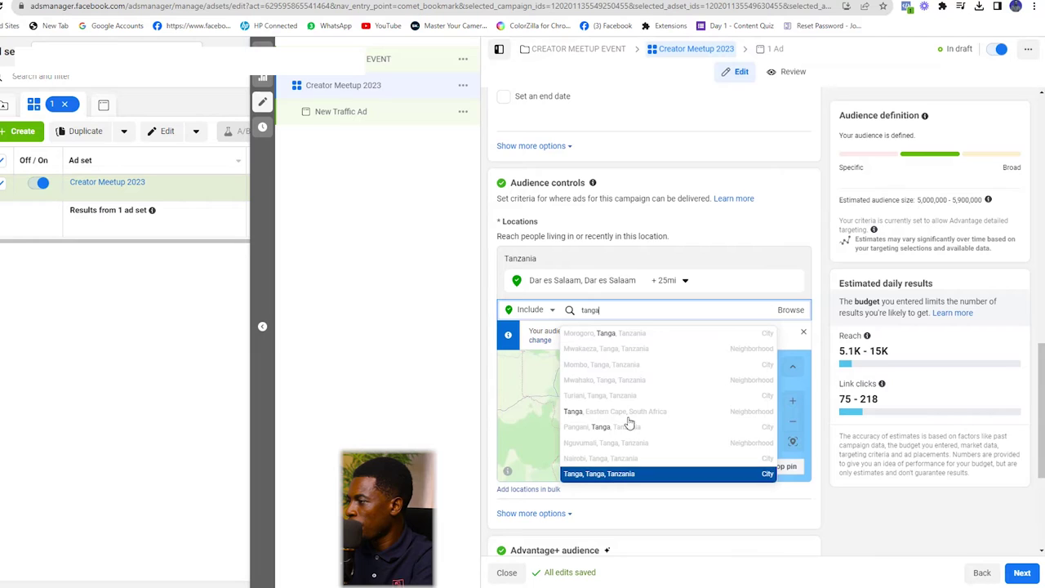
key(Return)
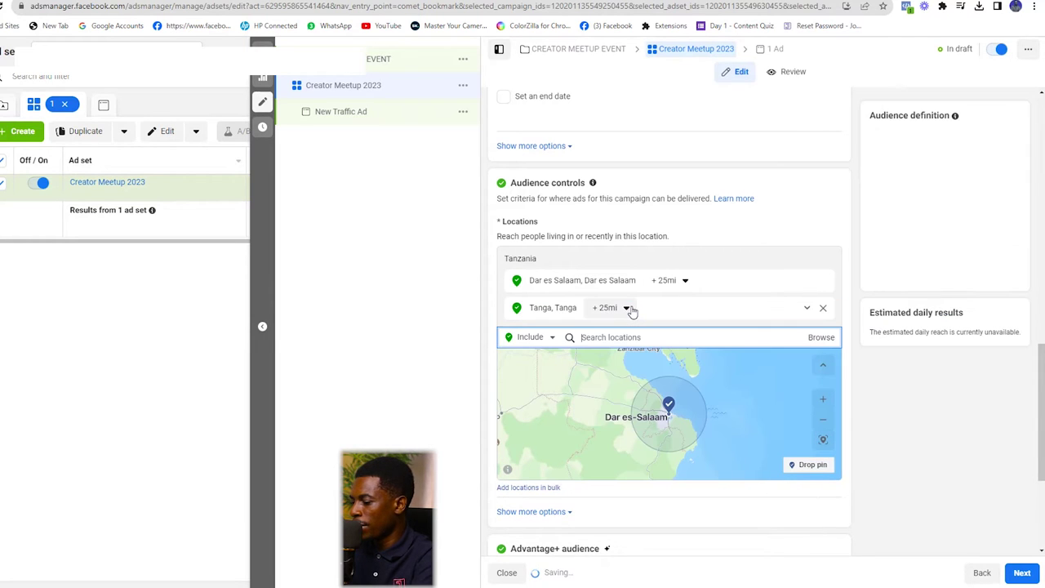
Step: Add Zanzibar City and Morogoro as target locations, each at +25 mi
text(zan)
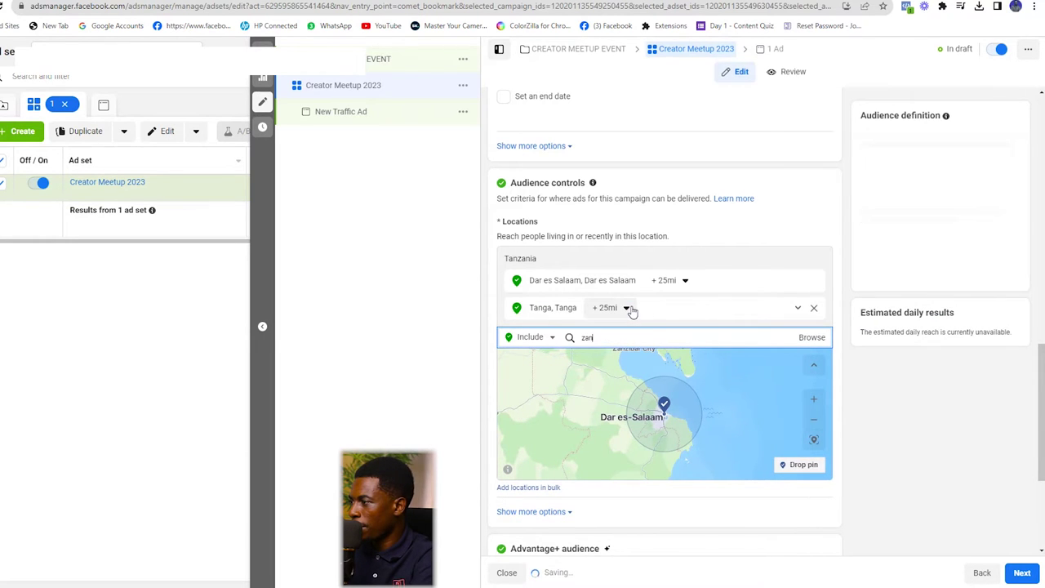
text(b)
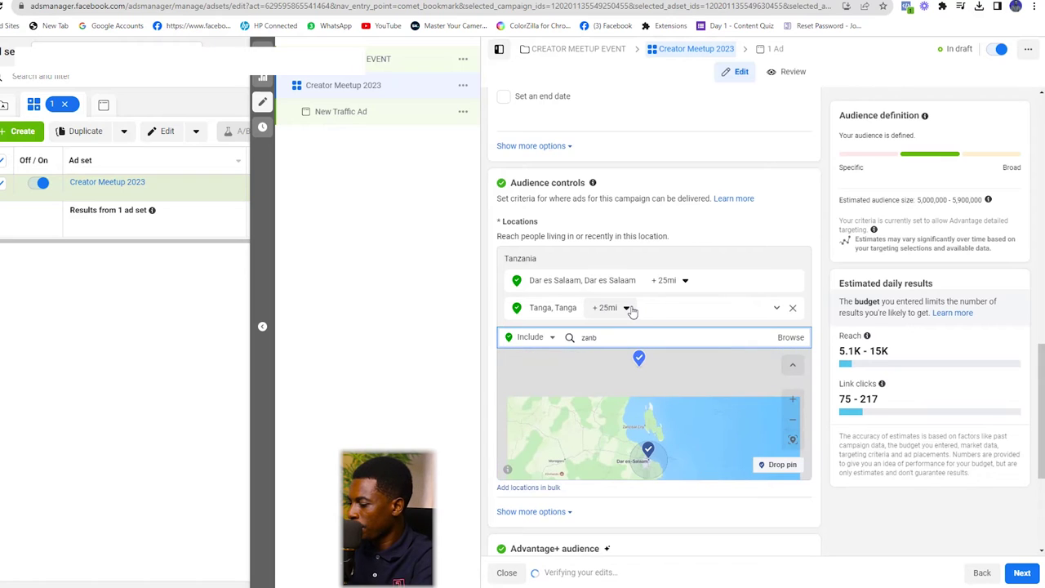
key(BackSpace)
text(zibar)
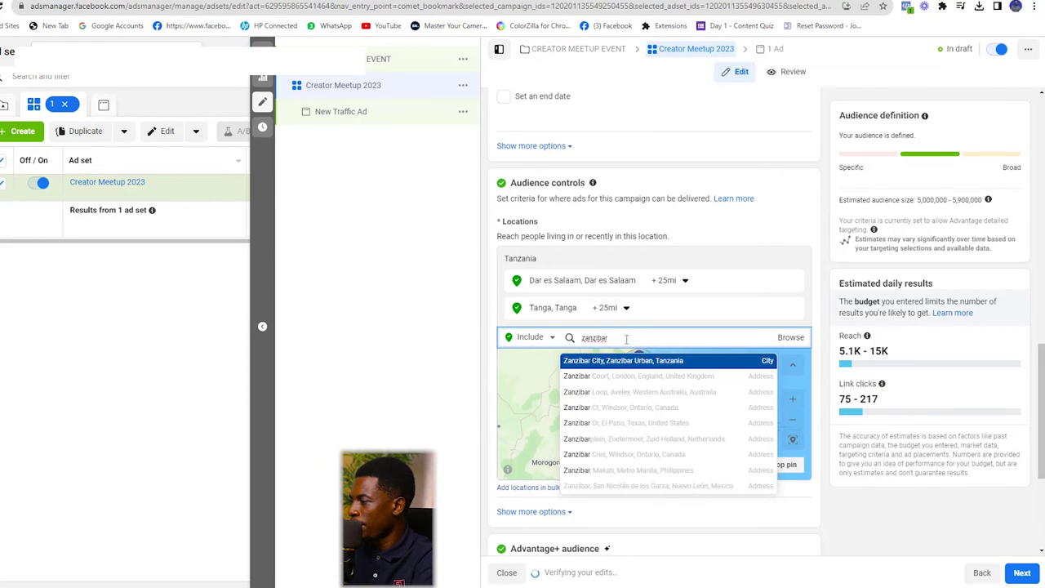
click(616, 360)
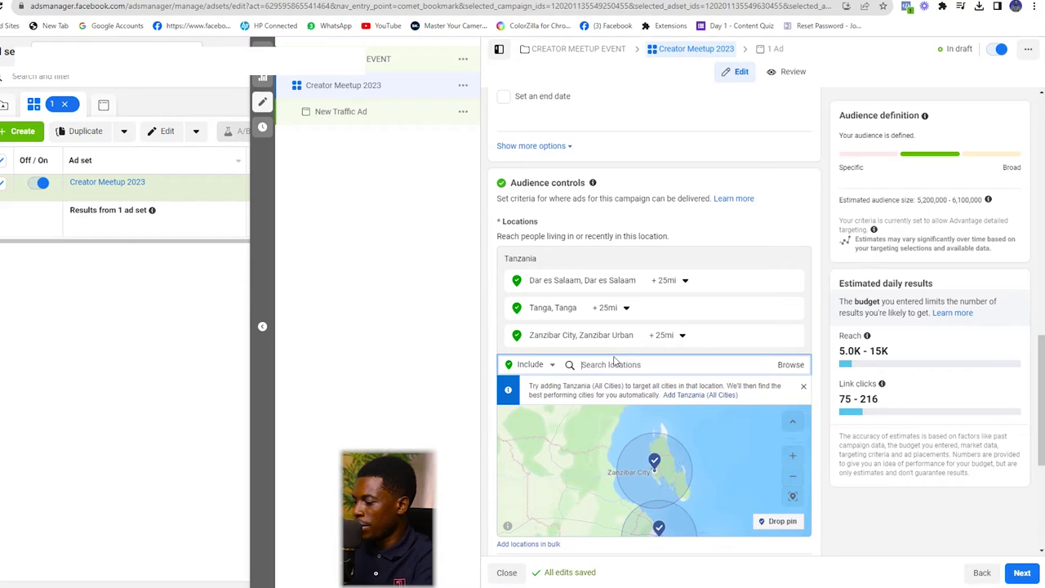
text(mo)
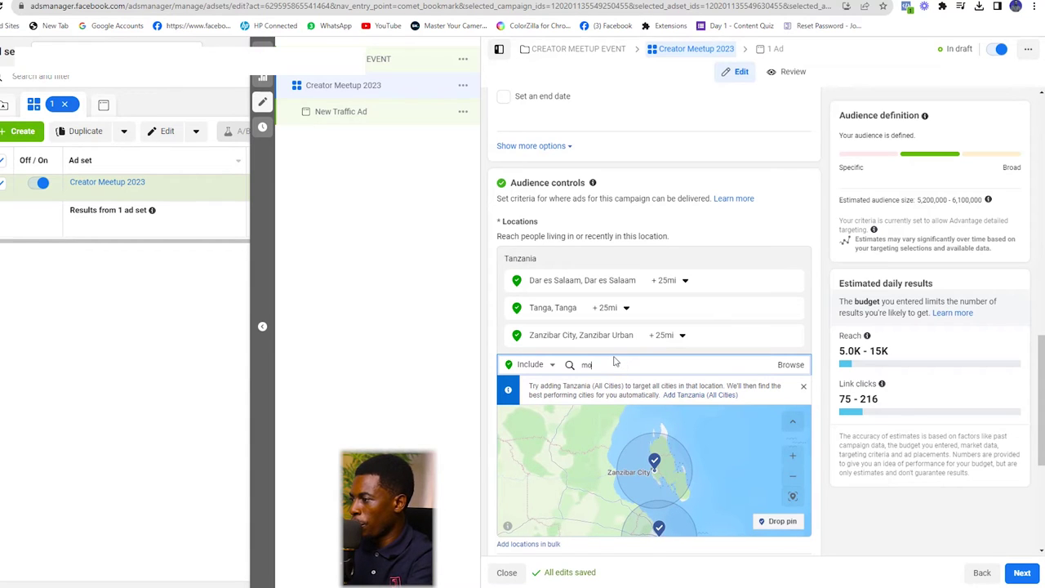
text(p)
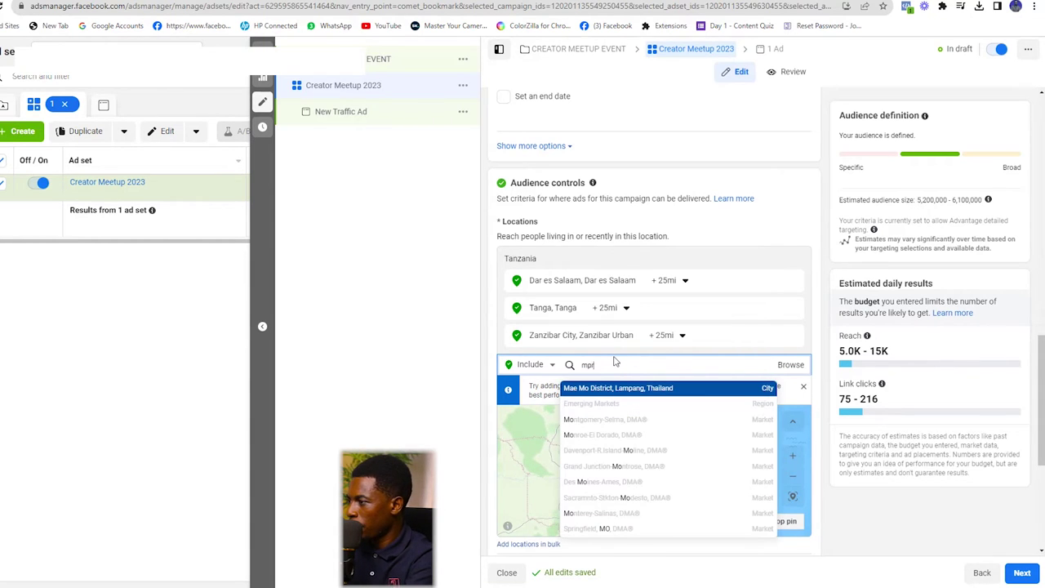
text(o)
key(BackSpace)
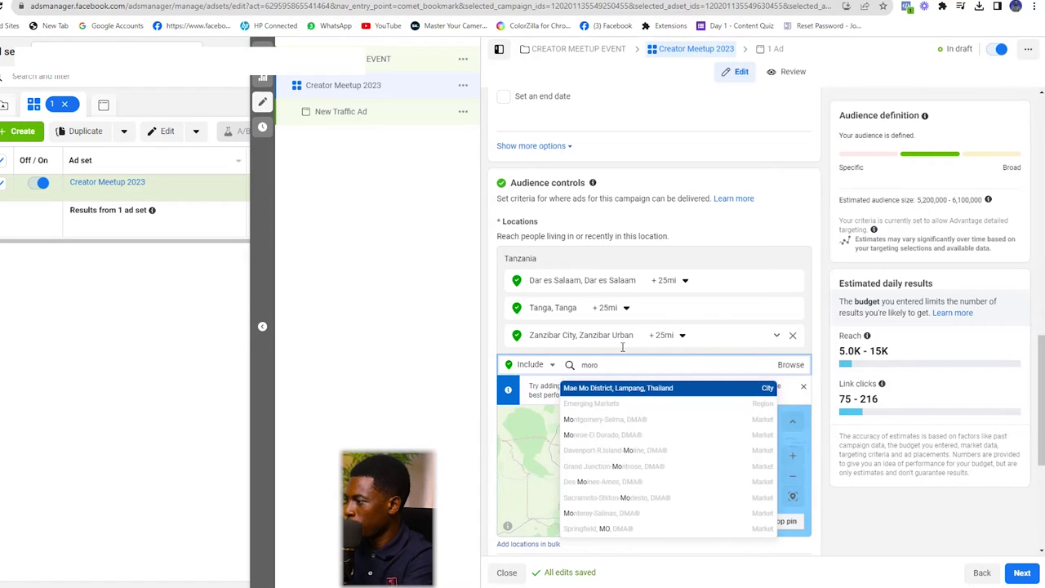
text(goro)
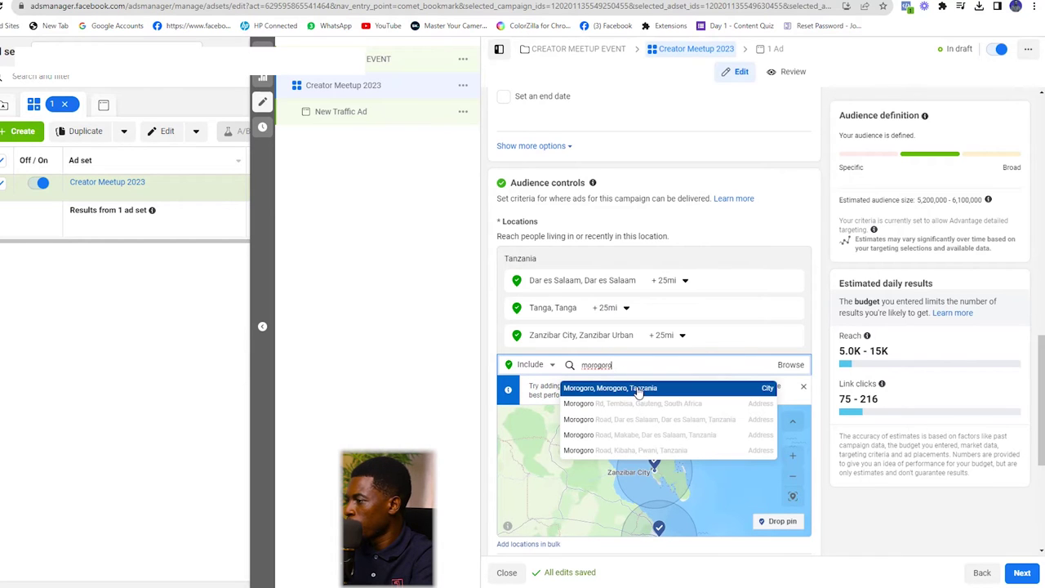
click(638, 390)
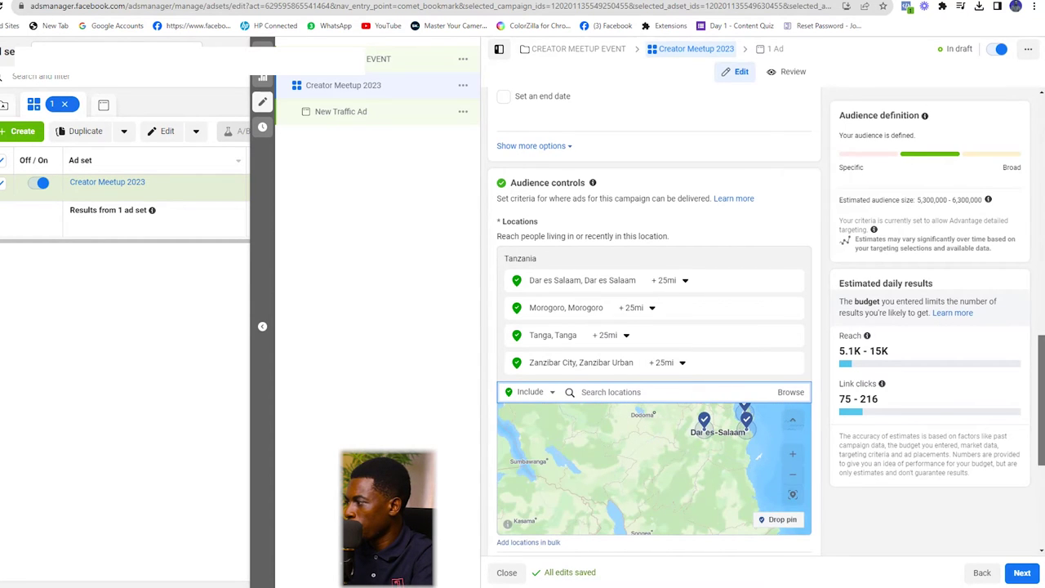
scroll(1042, 363, down, 3)
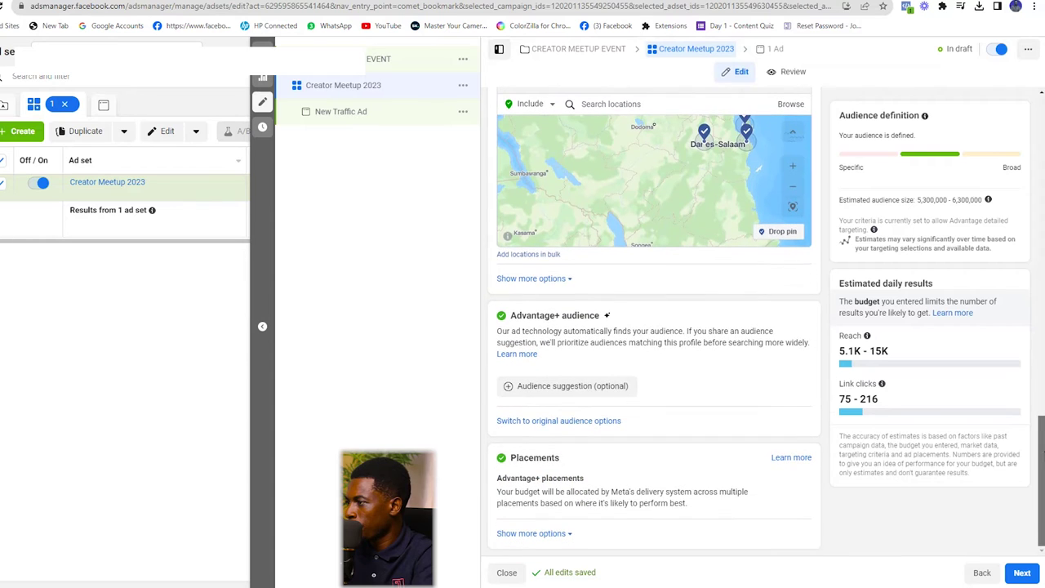
Step: Switch to original audience options with ages 18–65+ and all genders
click(570, 279)
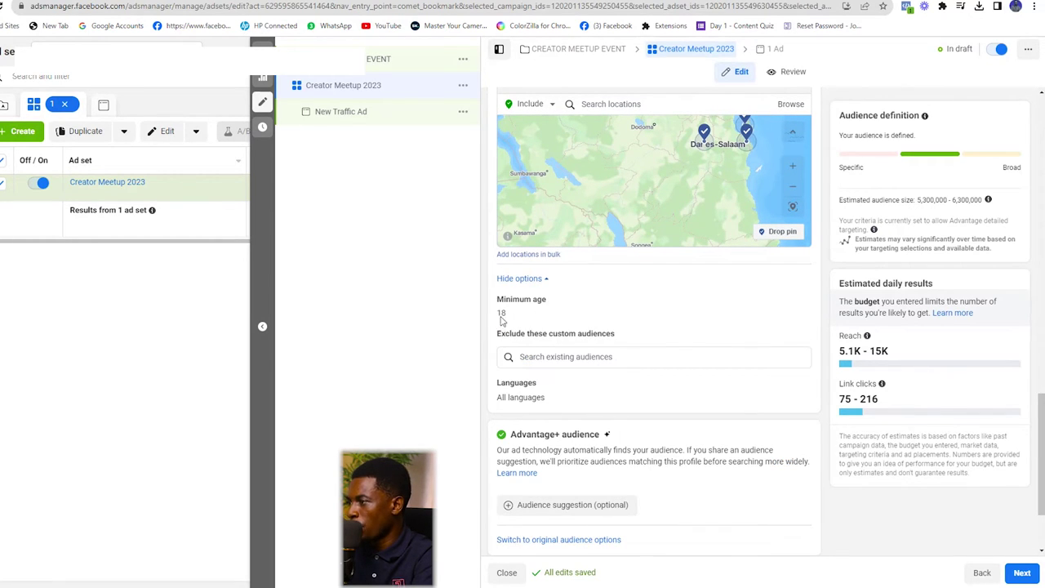
mouse_move(653, 307)
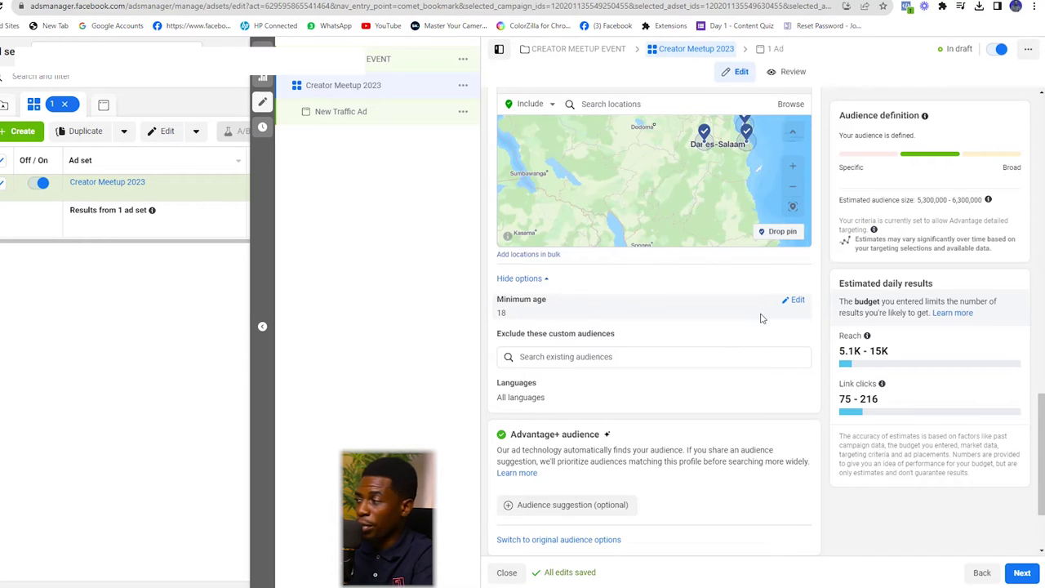
click(793, 301)
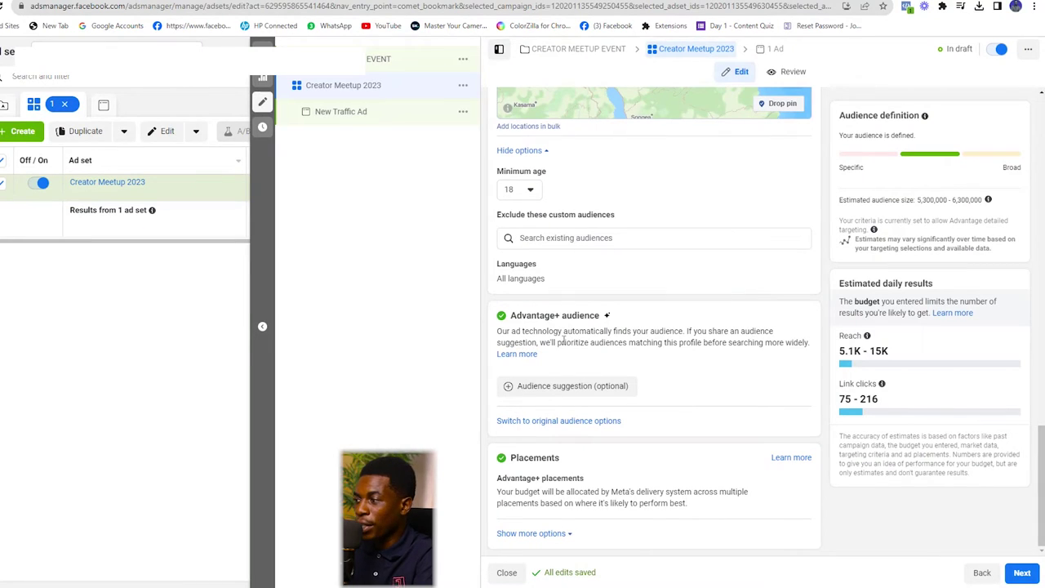
click(608, 421)
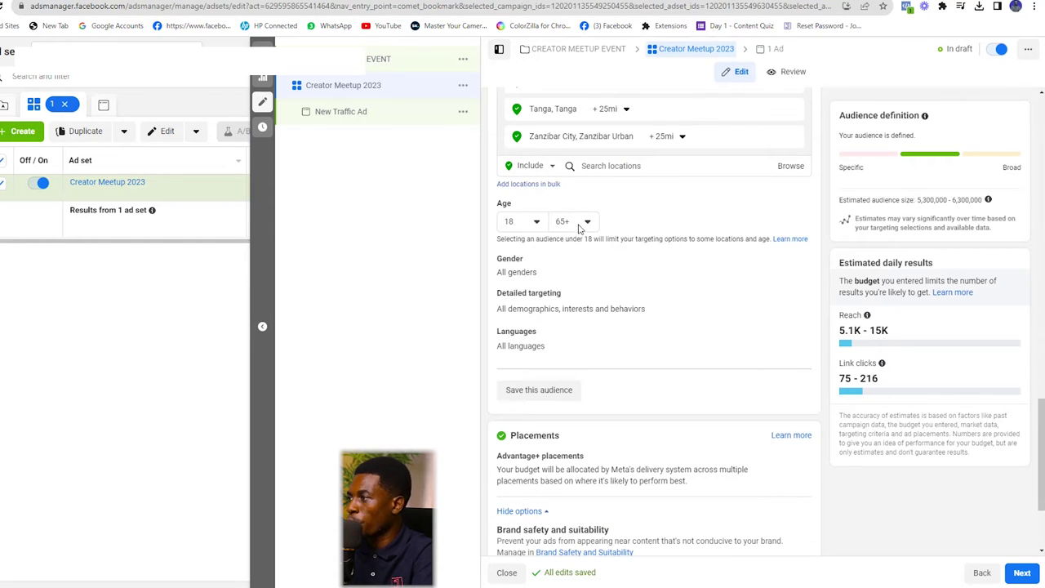
Step: Set the maximum audience age to 46, correcting an initial choice of 58
click(579, 228)
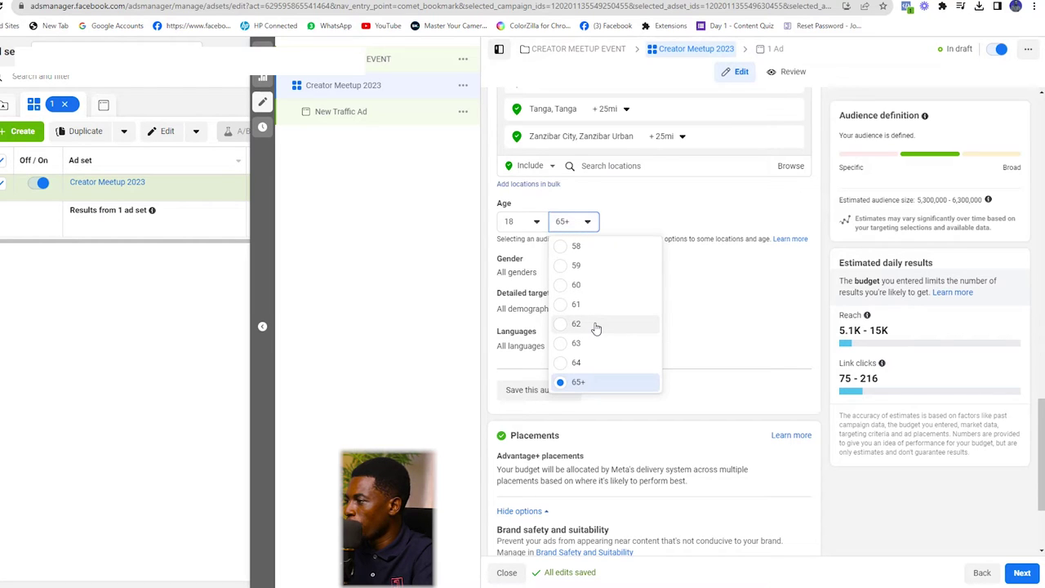
click(586, 247)
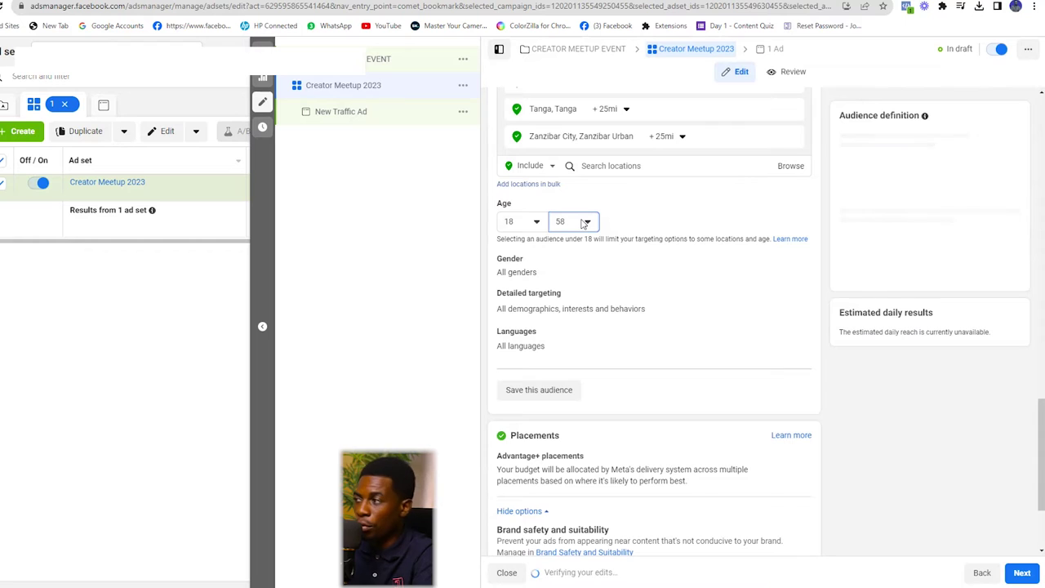
click(583, 222)
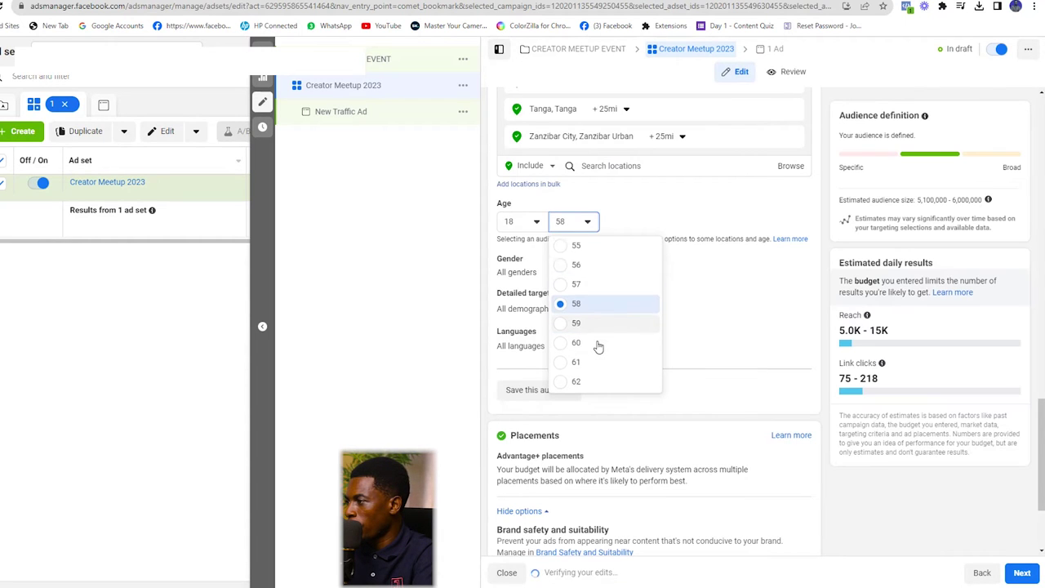
scroll(598, 346, down, 1)
scroll(598, 346, up, 2)
scroll(599, 346, up, 5)
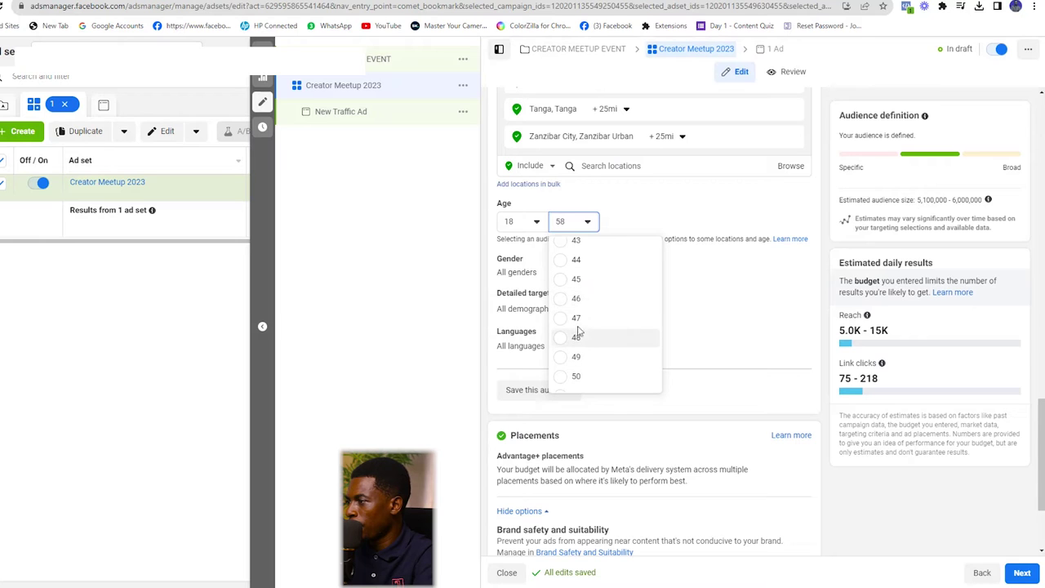
click(612, 299)
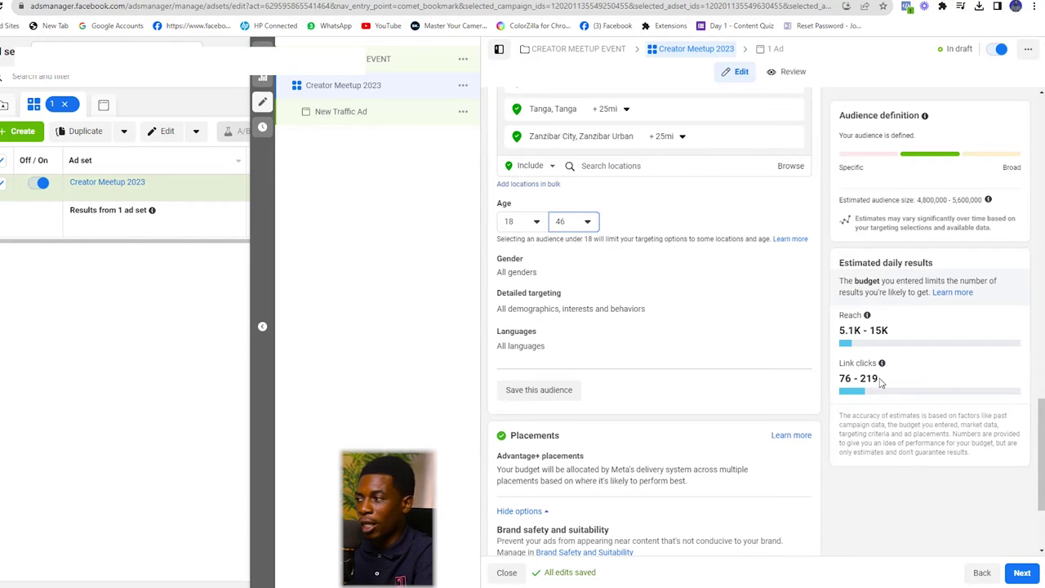
Step: Review the Placements section and save the ad set to reach the New Traffic Ad editor
scroll(686, 359, down, 2)
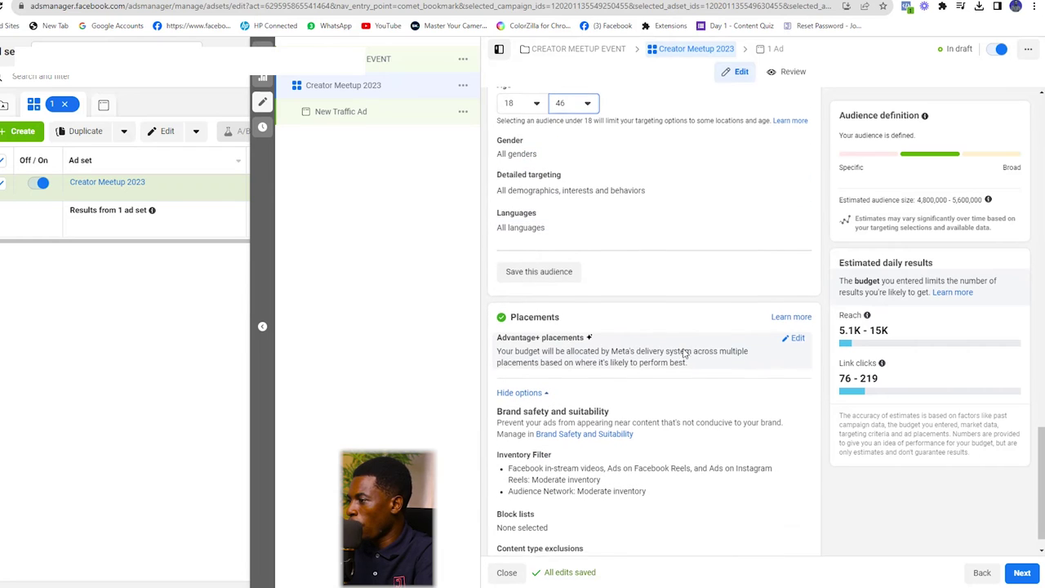
scroll(666, 431, down, 1)
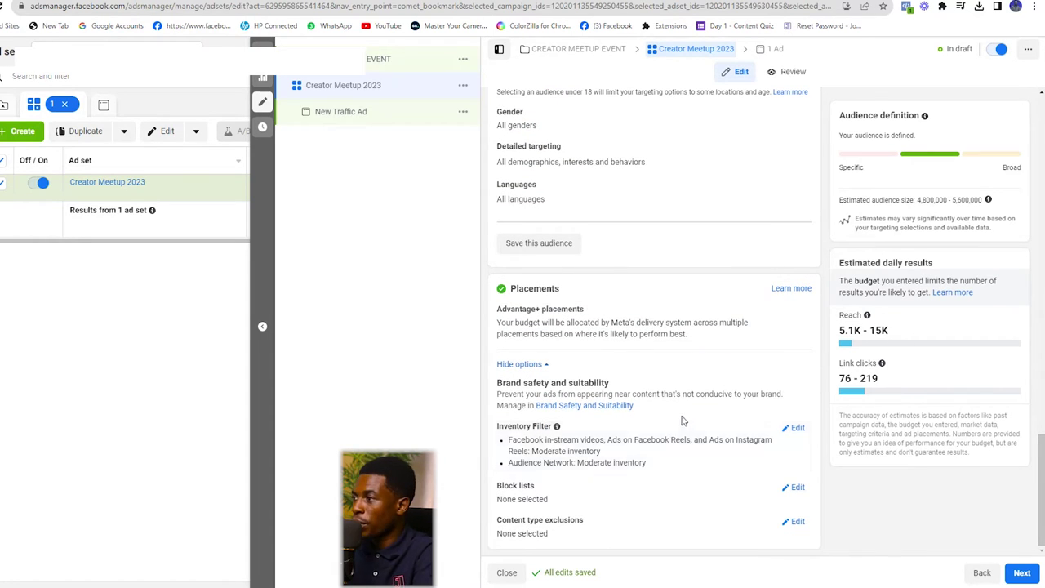
scroll(677, 417, up, 1)
scroll(575, 252, up, 3)
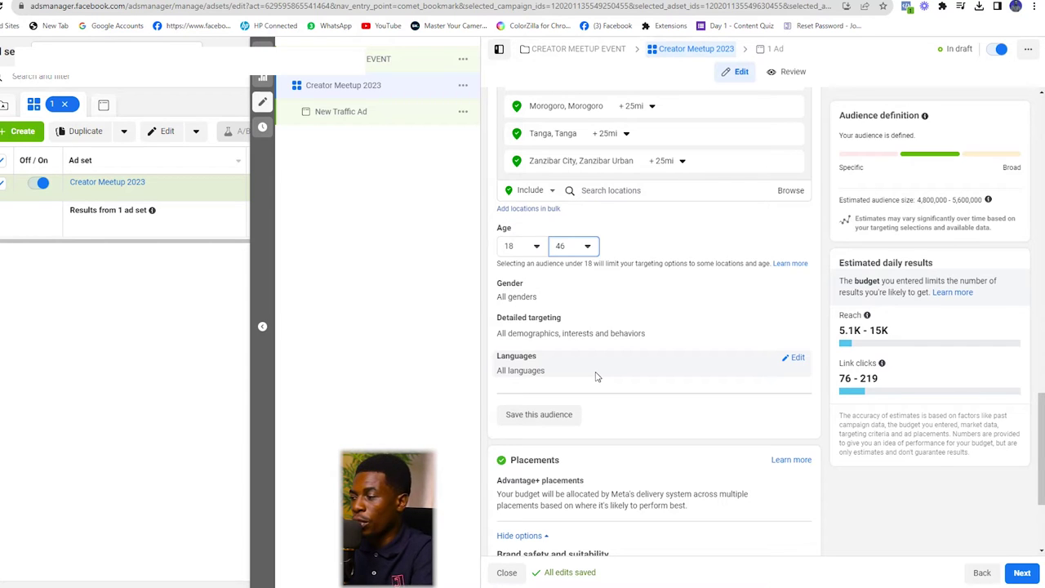
scroll(646, 370, down, 3)
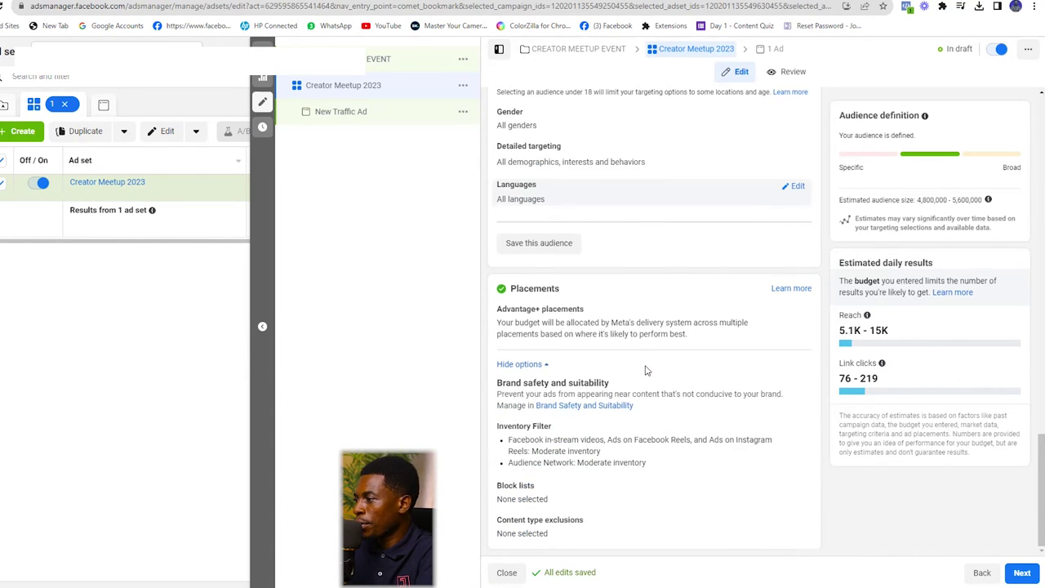
click(1021, 573)
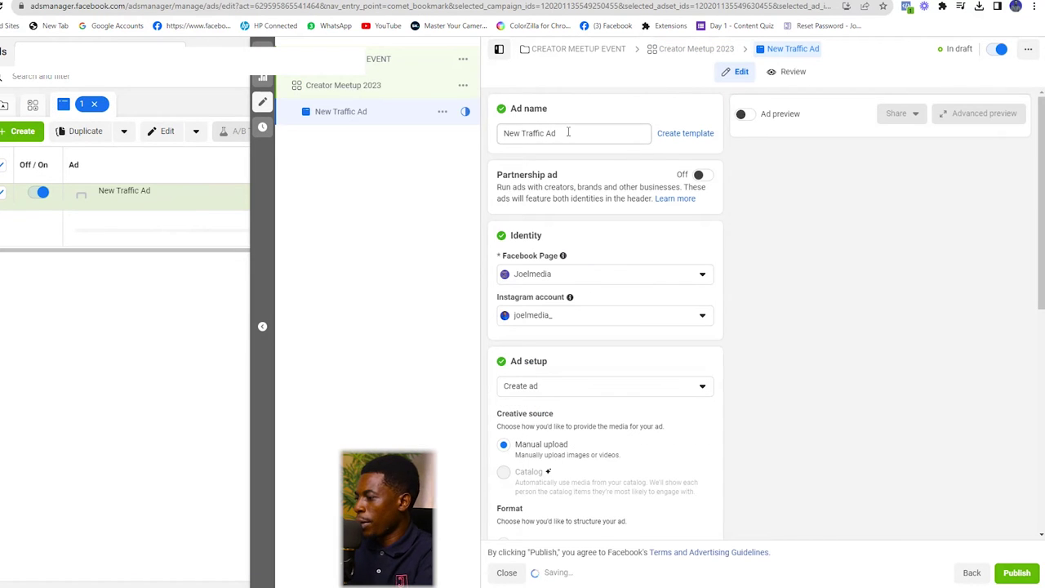
Step: Replace the old ad name with 'Event Poster', fixing a mistyped first attempt
triple_click(568, 132)
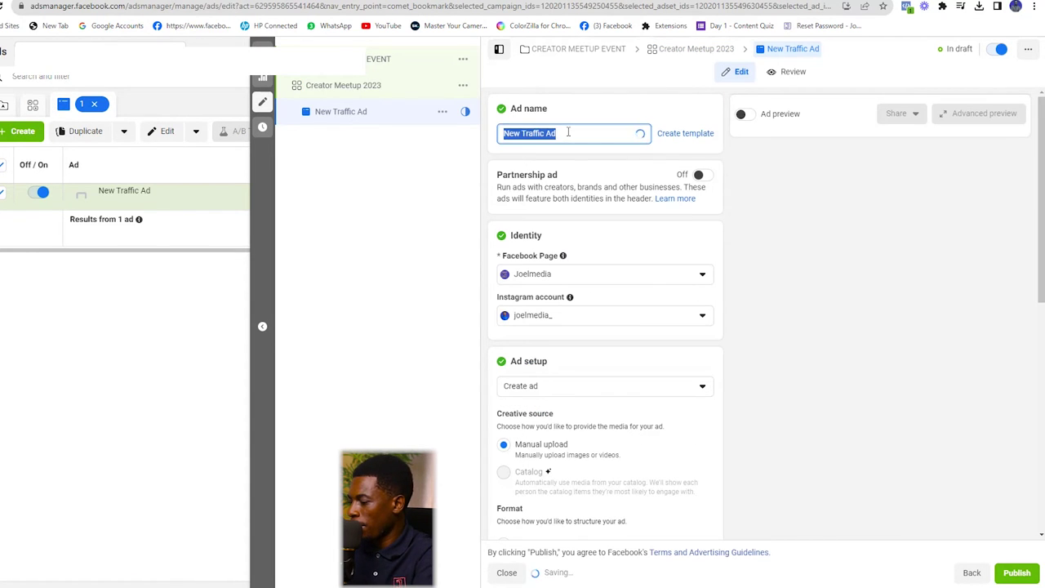
text(Image)
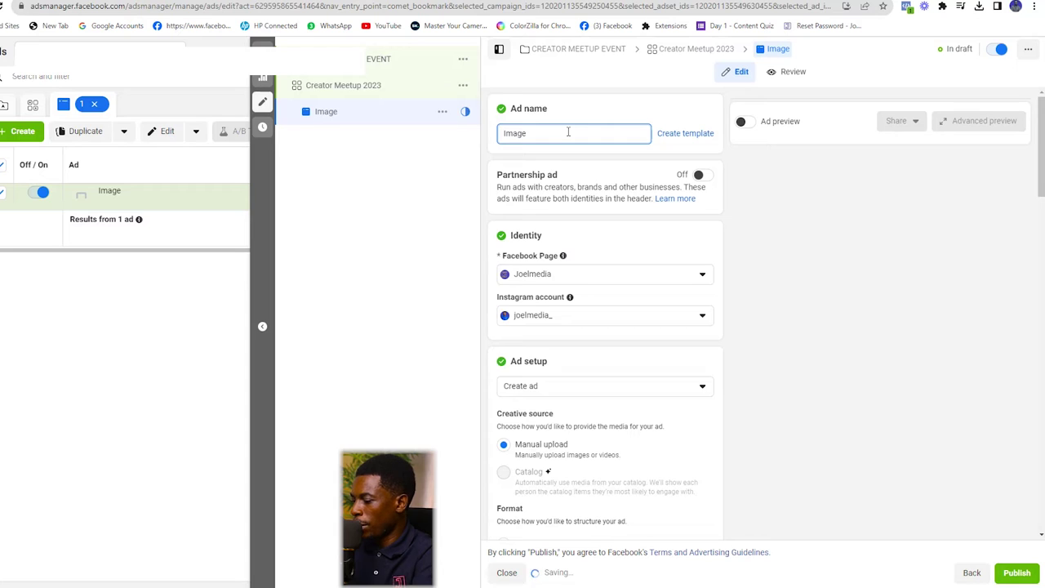
key(ctrl+a)
text(Post)
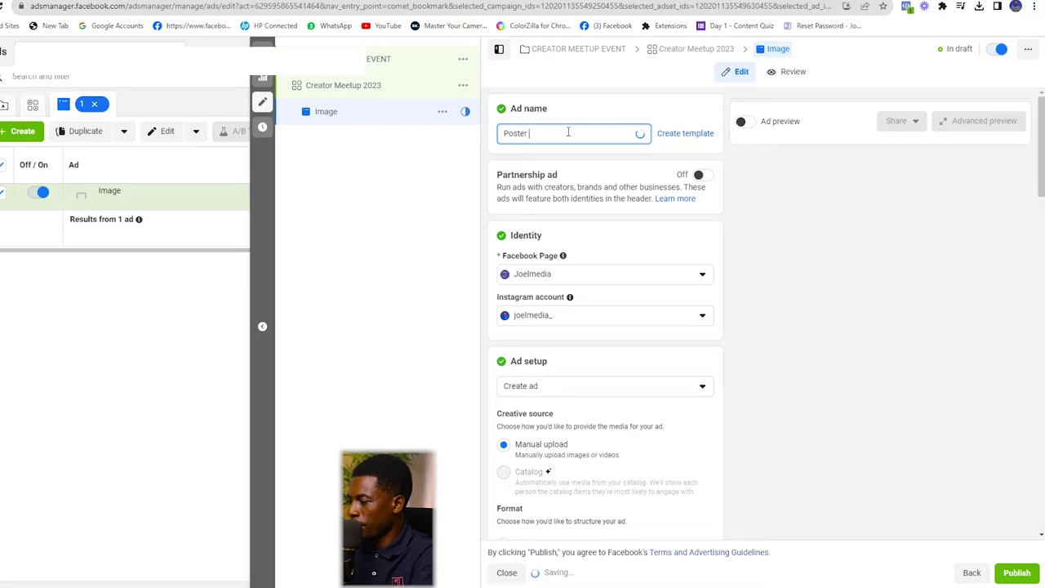
text(er eVENT)
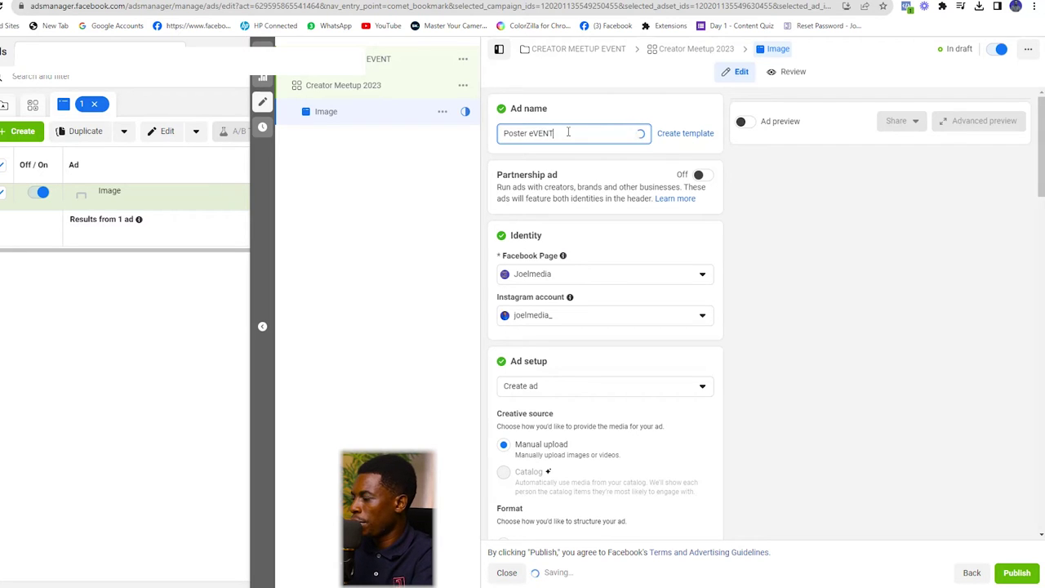
key(BackSpace)
key(BackSpace)
key(BackSpace)
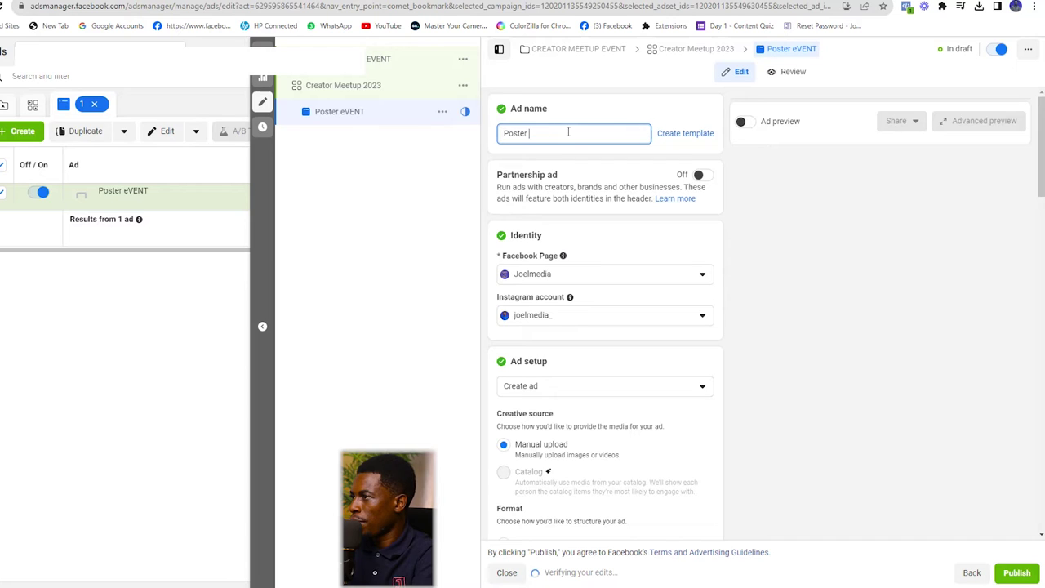
key(BackSpace)
key(BackSpace)
key(BackSpace)
key(BackSpace)
key(BackSpace)
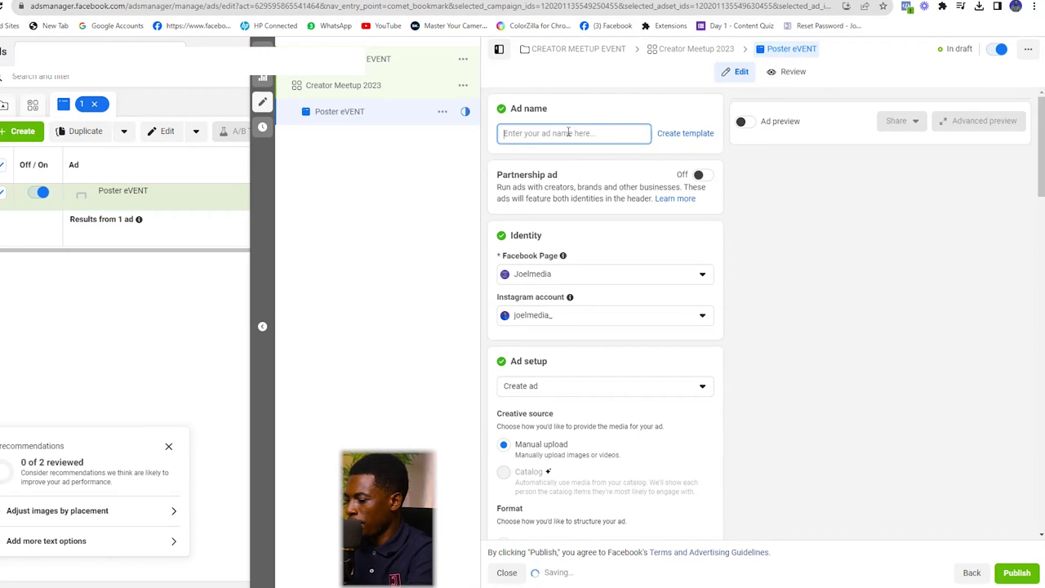
text(Event )
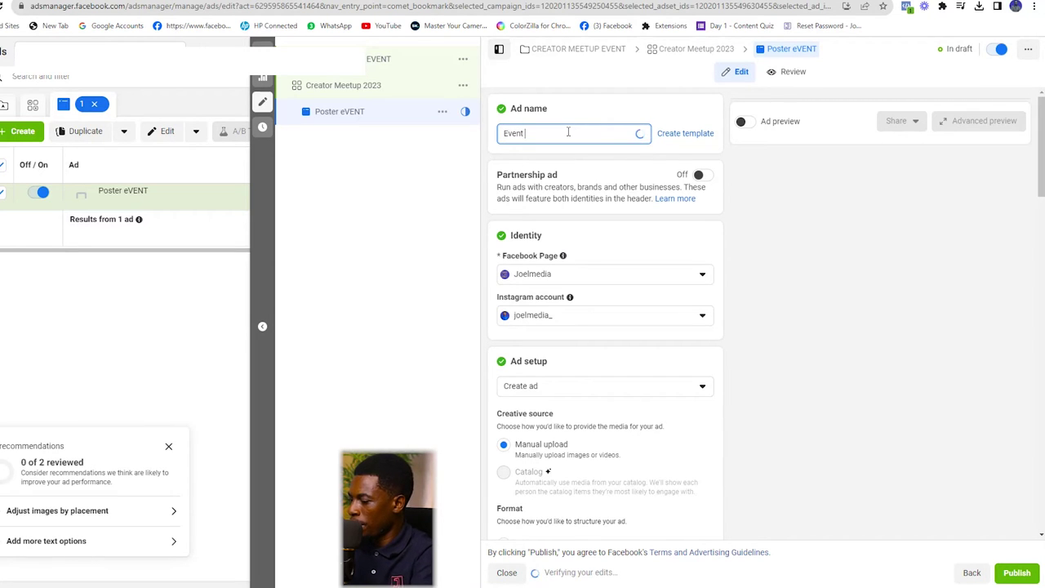
text(Poster)
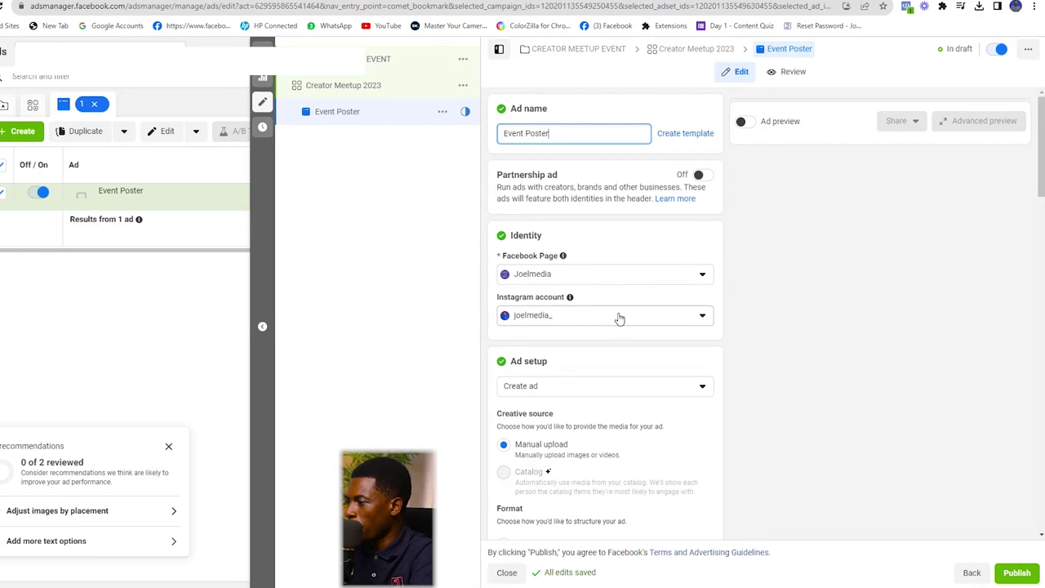
scroll(619, 318, down, 3)
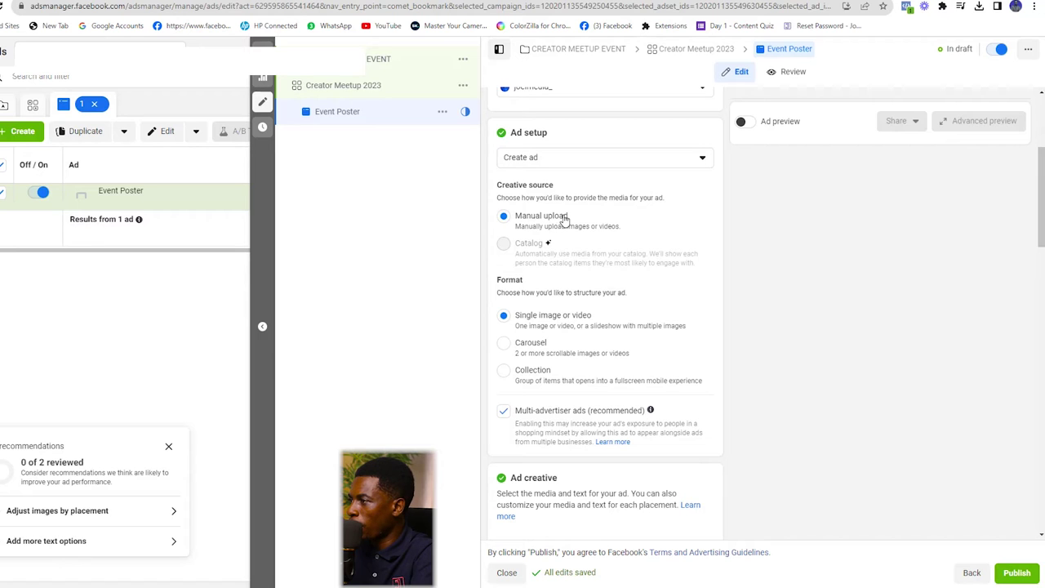
Step: In the Ad creative section, choose Add image from the Add media dropdown
scroll(563, 219, down, 2)
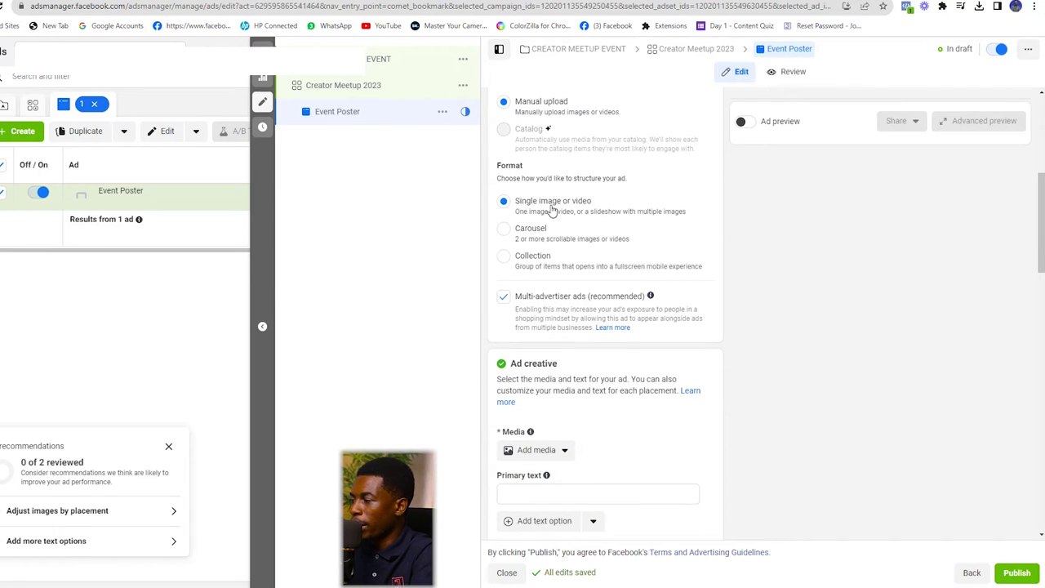
scroll(592, 211, down, 1)
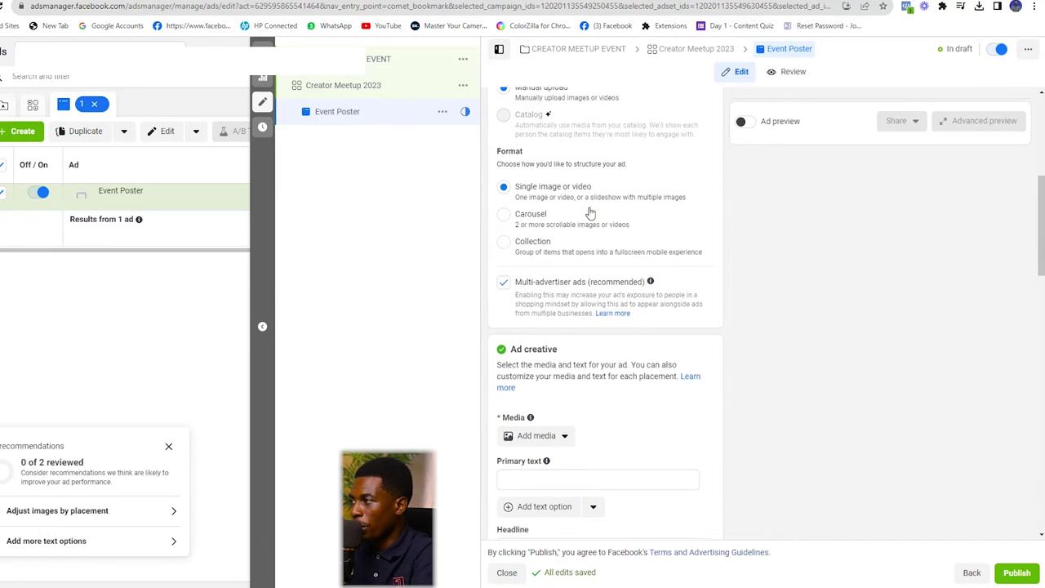
scroll(597, 299, down, 2)
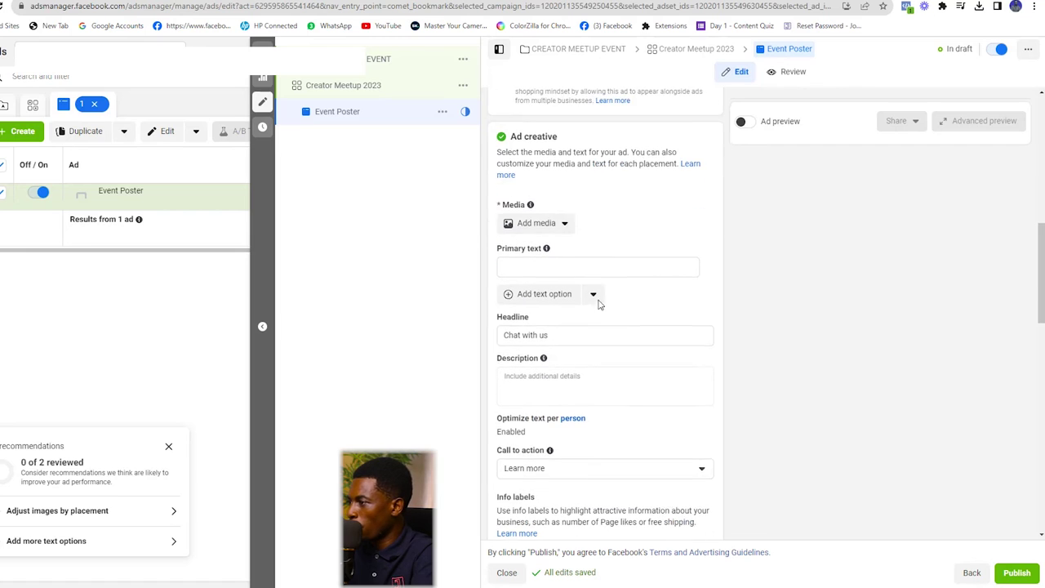
click(560, 223)
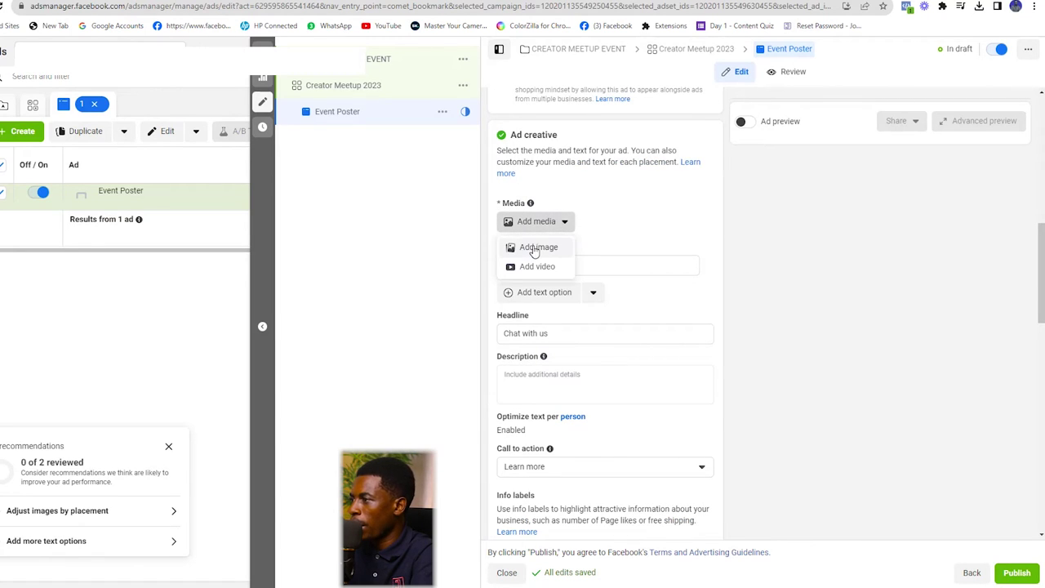
click(536, 248)
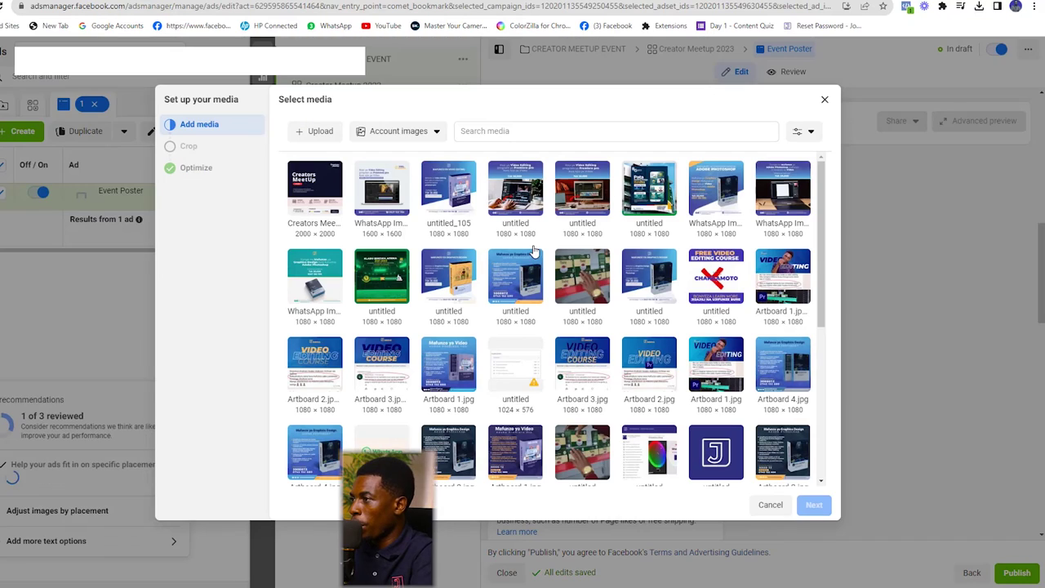
Step: Pick the Creators MeetUp poster, keep original crops, and accept all Advantage+ creative optimizations
click(303, 181)
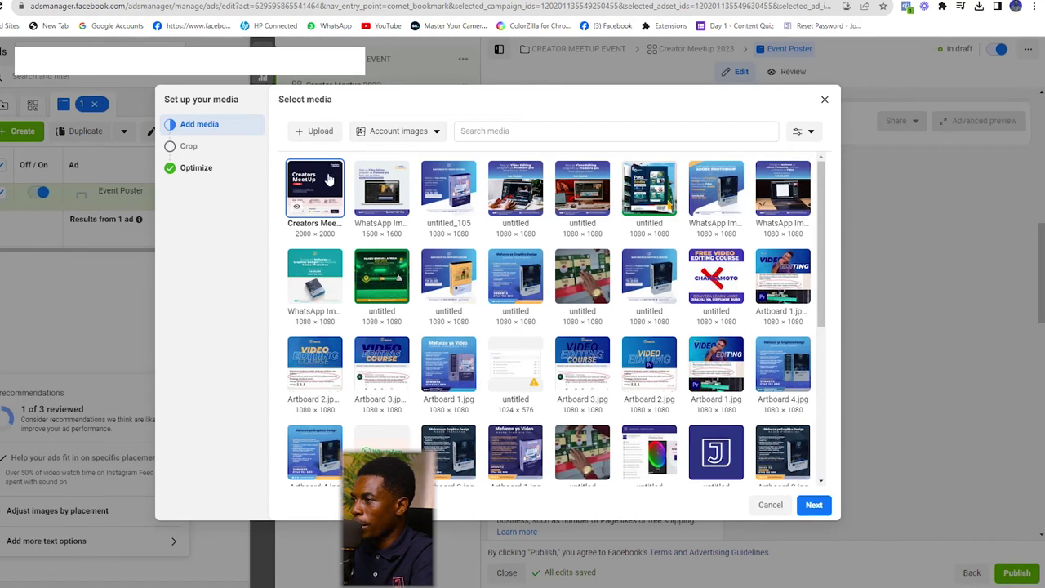
click(814, 505)
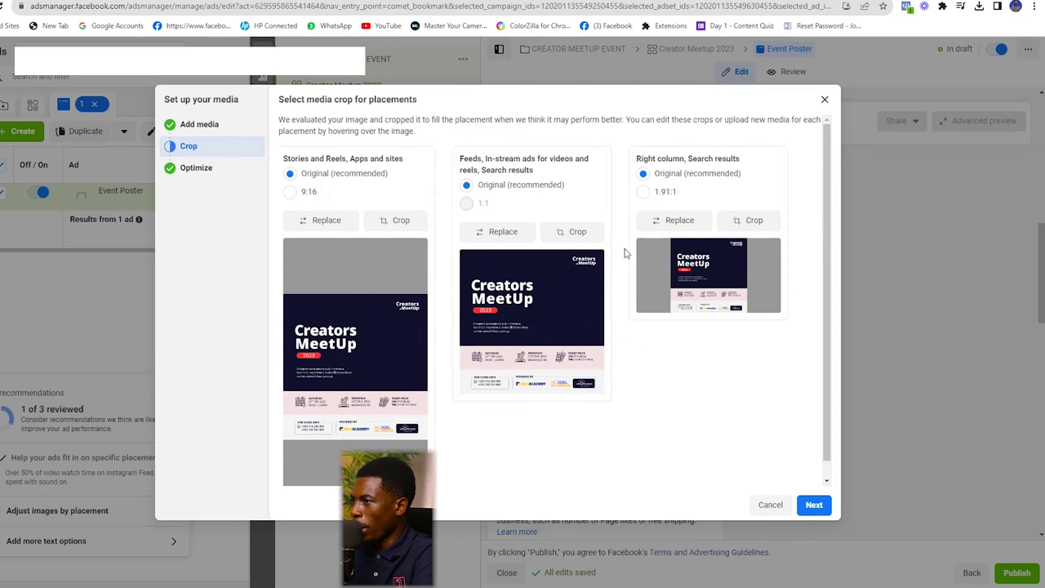
click(291, 174)
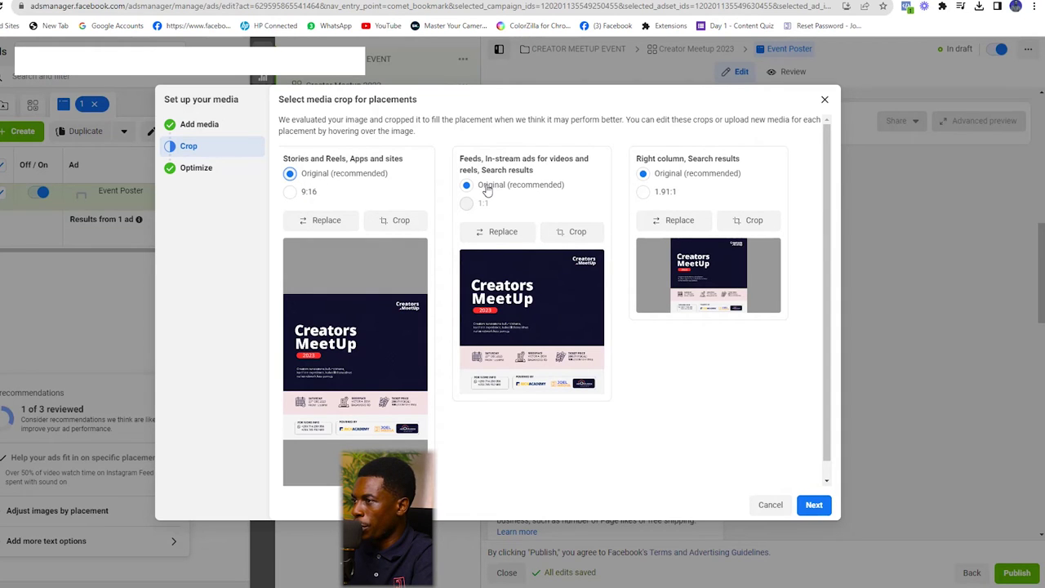
click(375, 220)
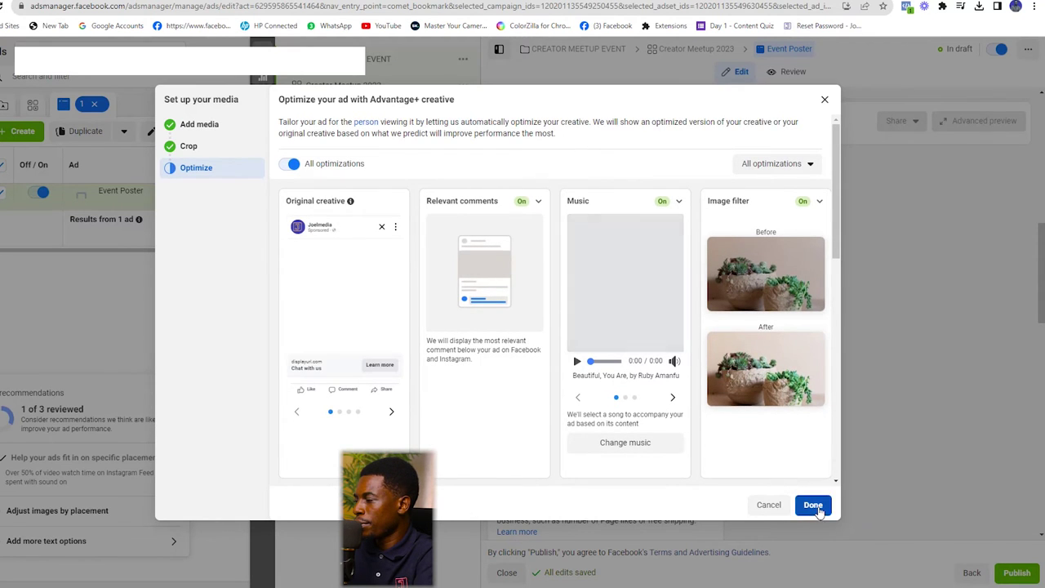
click(815, 507)
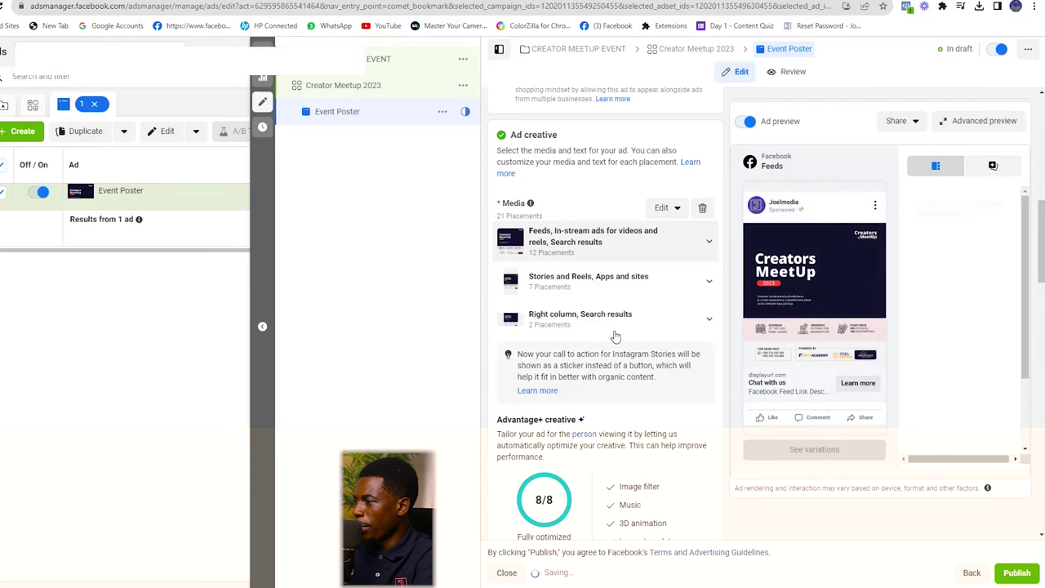
Step: Scroll down to the empty Primary text box, then switch to the Facebook Ads Google Doc
scroll(621, 343, down, 2)
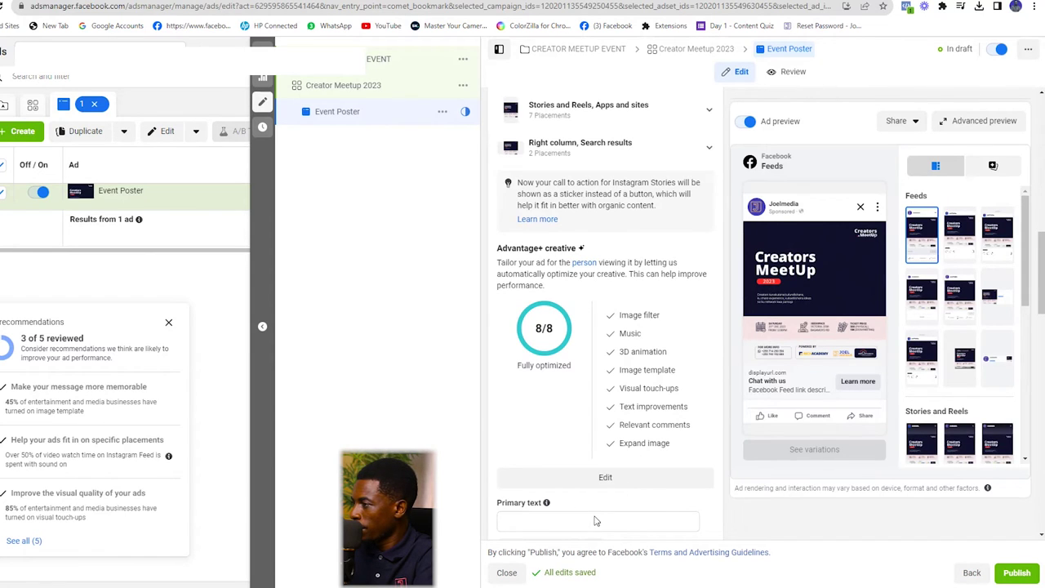
scroll(607, 503, down, 2)
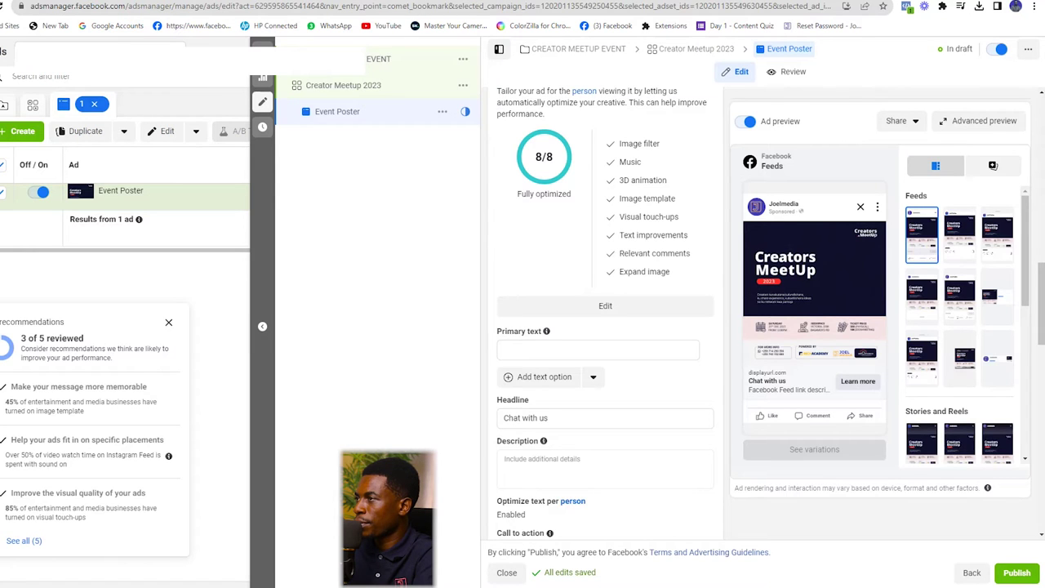
key(ctrl+Tab)
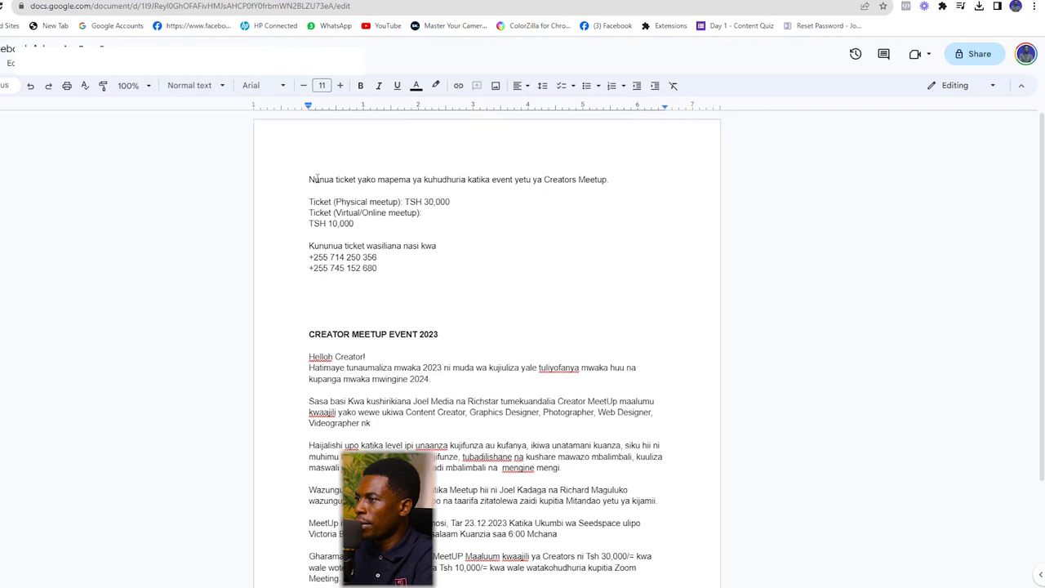
Step: Copy the ticket price and contact paragraphs from the document, then return to Ads Manager
mouse_move(309, 179)
mouse_down()
mouse_move(376, 268)
mouse_move(394, 258)
mouse_up()
right_click(399, 205)
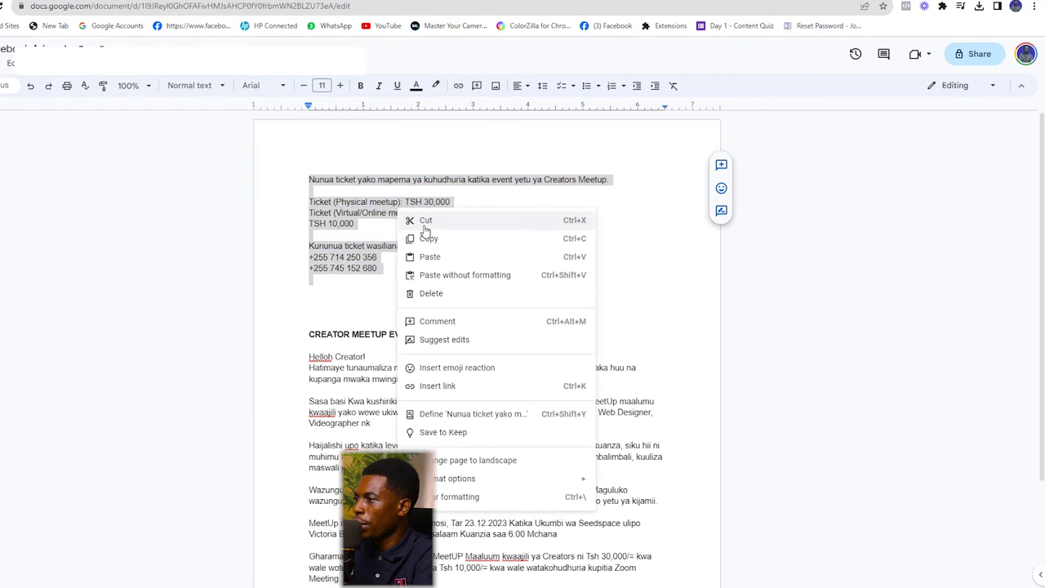
click(435, 239)
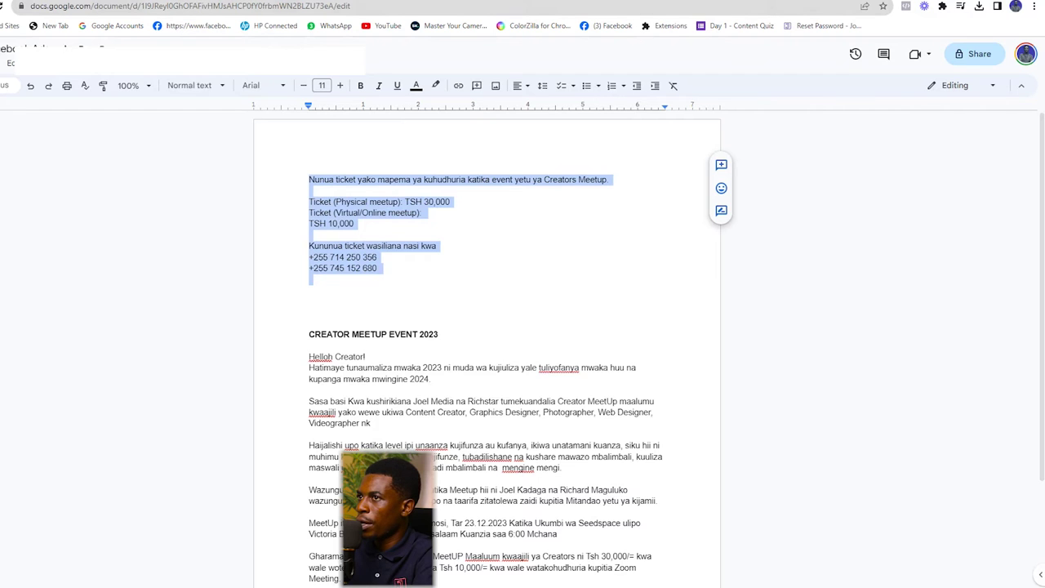
key(ctrl+Tab)
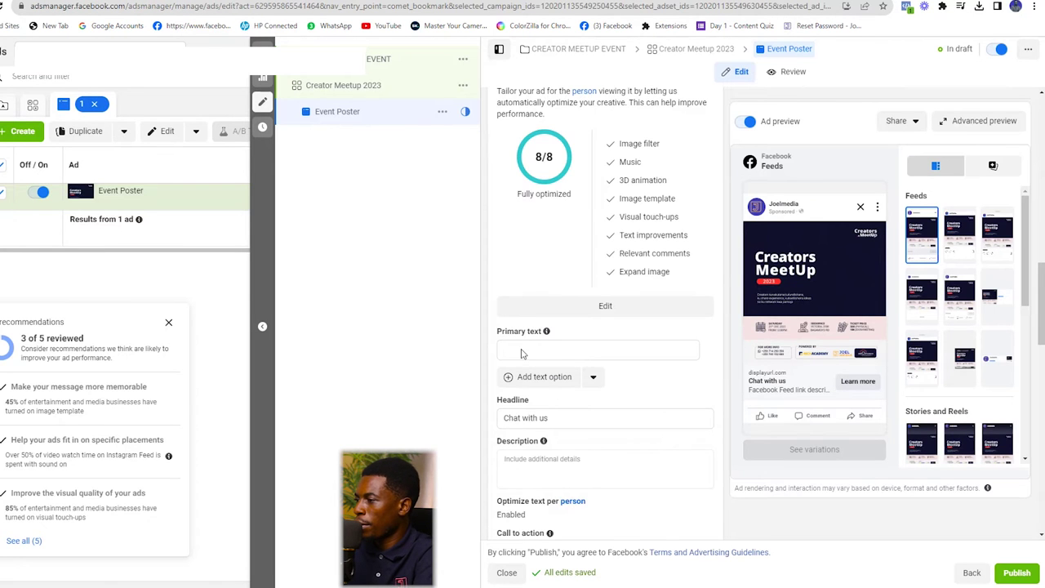
Step: Paste the ticket and contact paragraphs as Primary text, then put the cursor in Description
scroll(518, 352, down, 1)
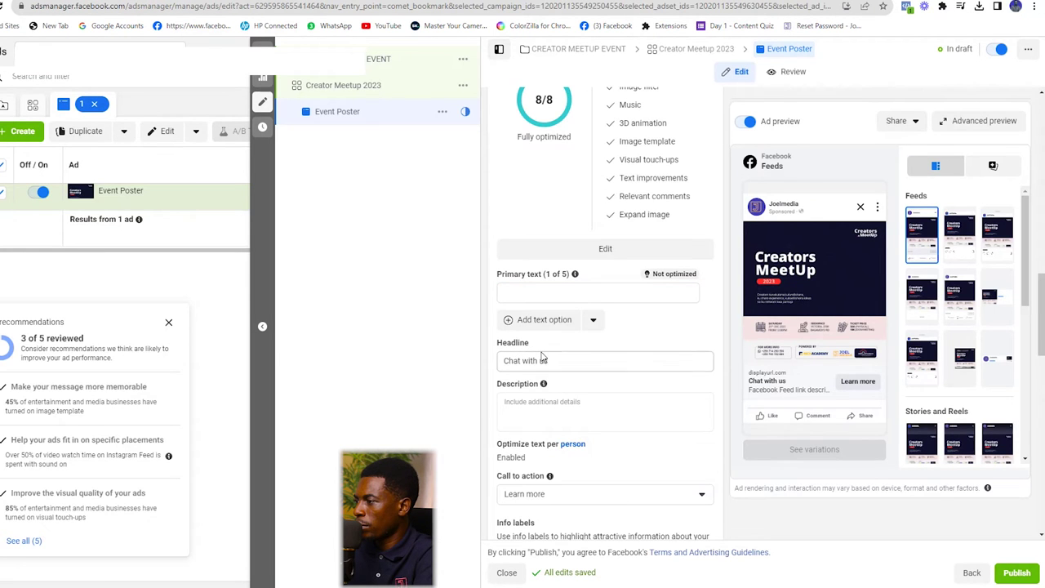
click(531, 293)
key(ctrl+v)
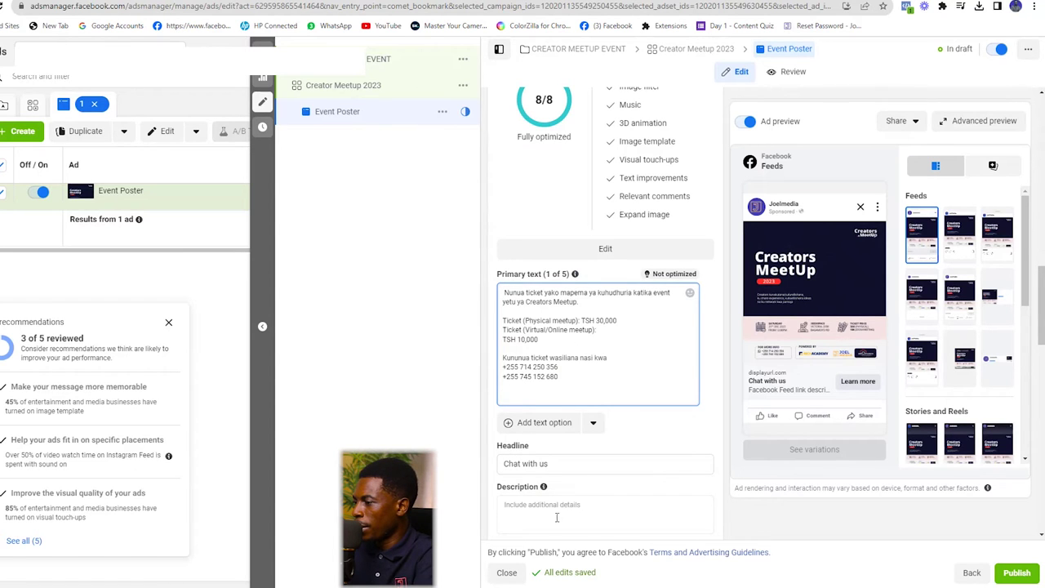
scroll(551, 435, down, 4)
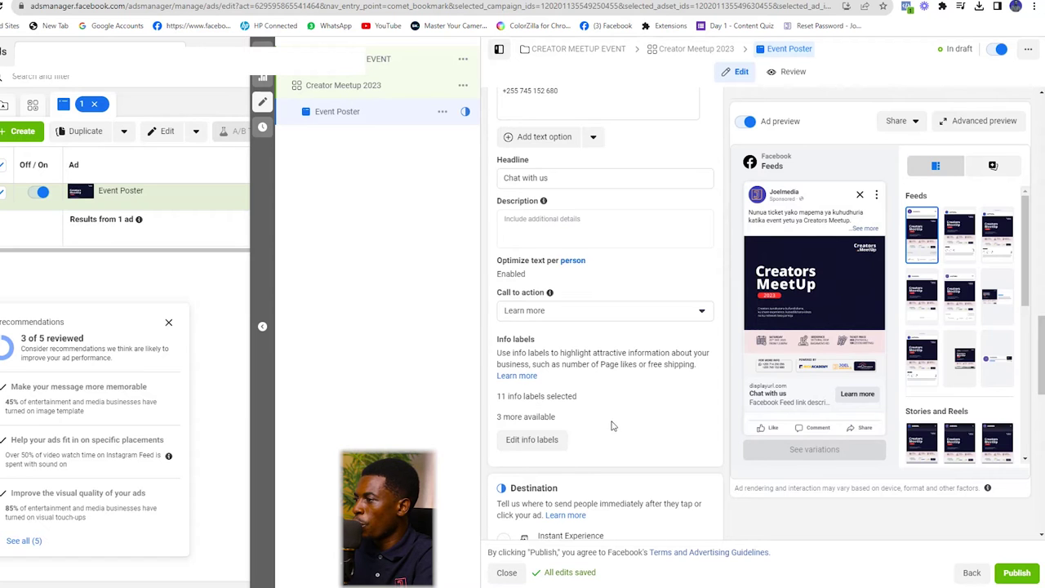
scroll(613, 423, down, 2)
scroll(609, 420, down, 2)
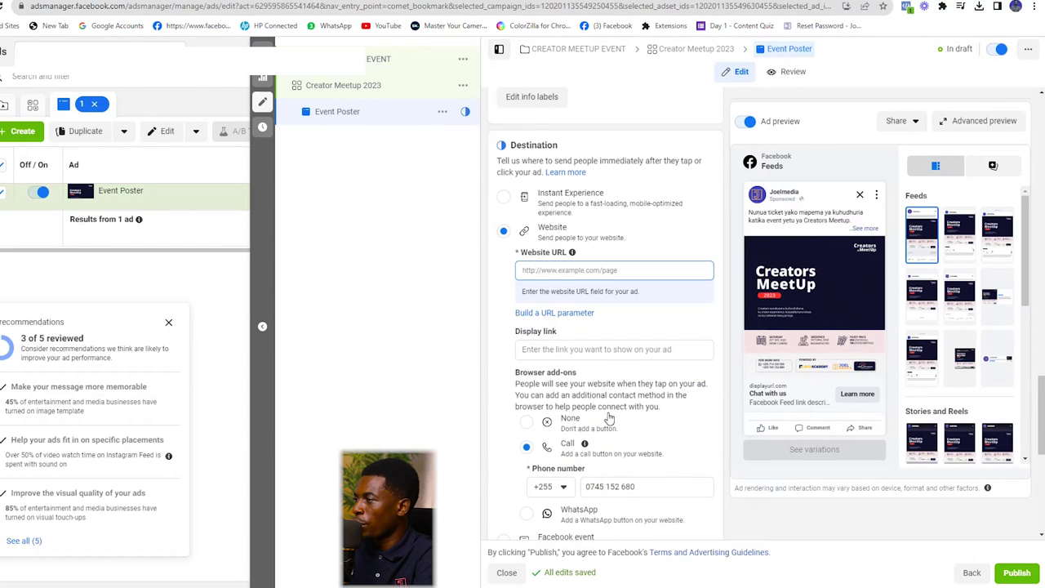
scroll(608, 416, up, 3)
scroll(608, 415, up, 1)
scroll(608, 413, up, 1)
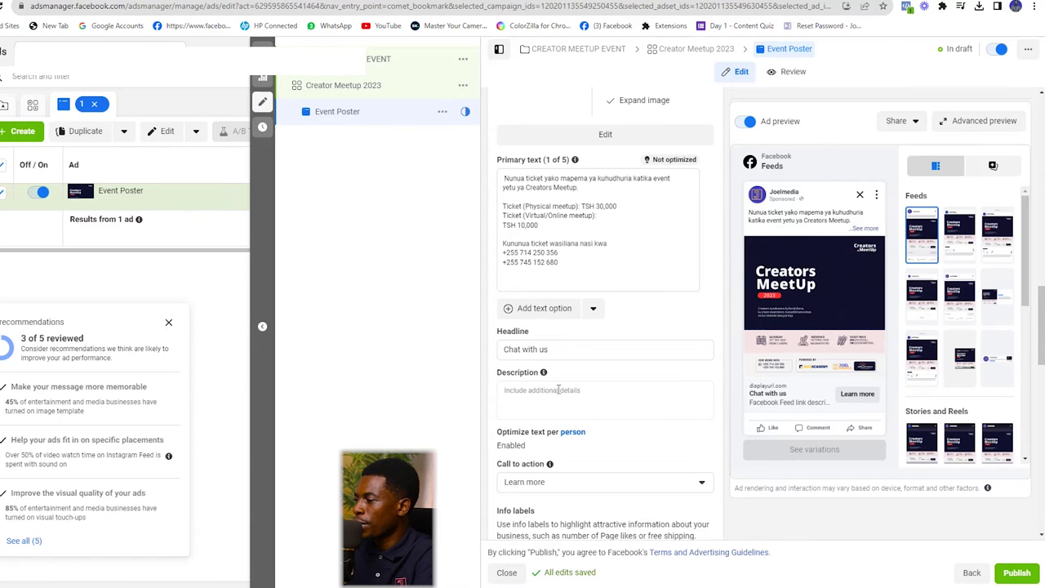
click(558, 390)
key(ctrl+Tab)
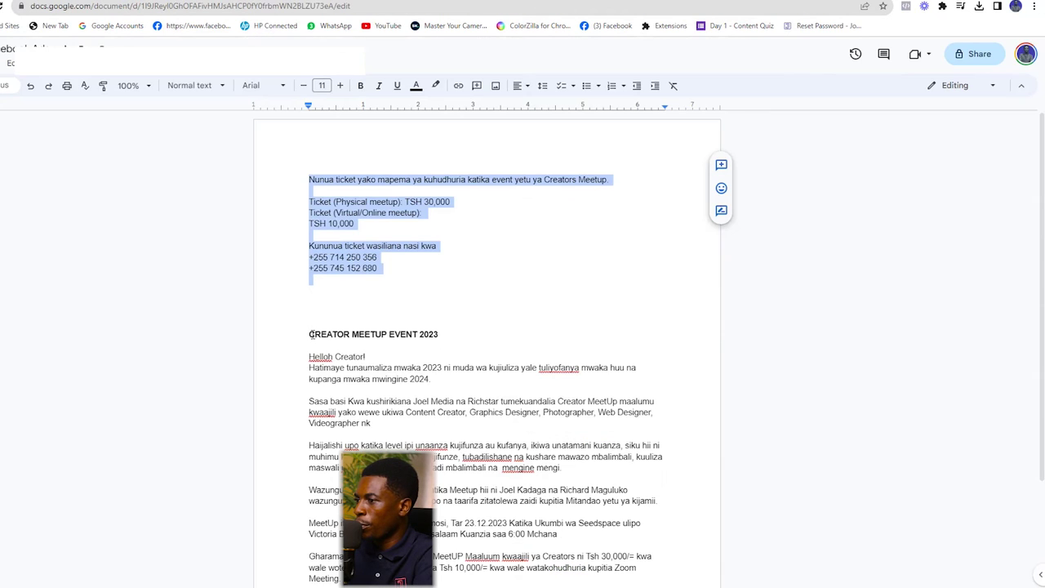
Step: Paste the CREATOR MEETUP EVENT 2023 announcement, through its link, into the Description
drag(310, 330, 565, 538)
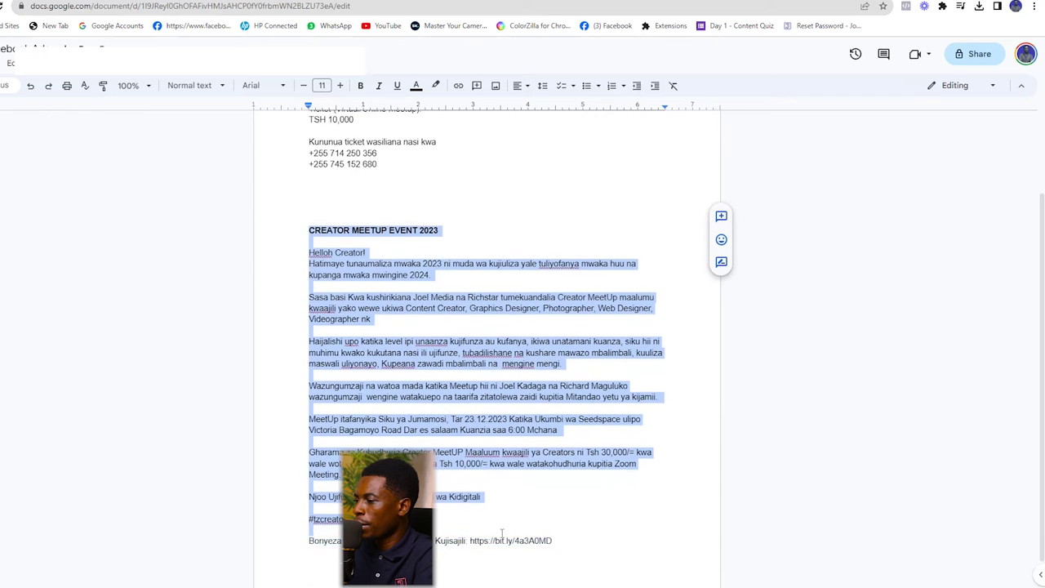
right_click(494, 384)
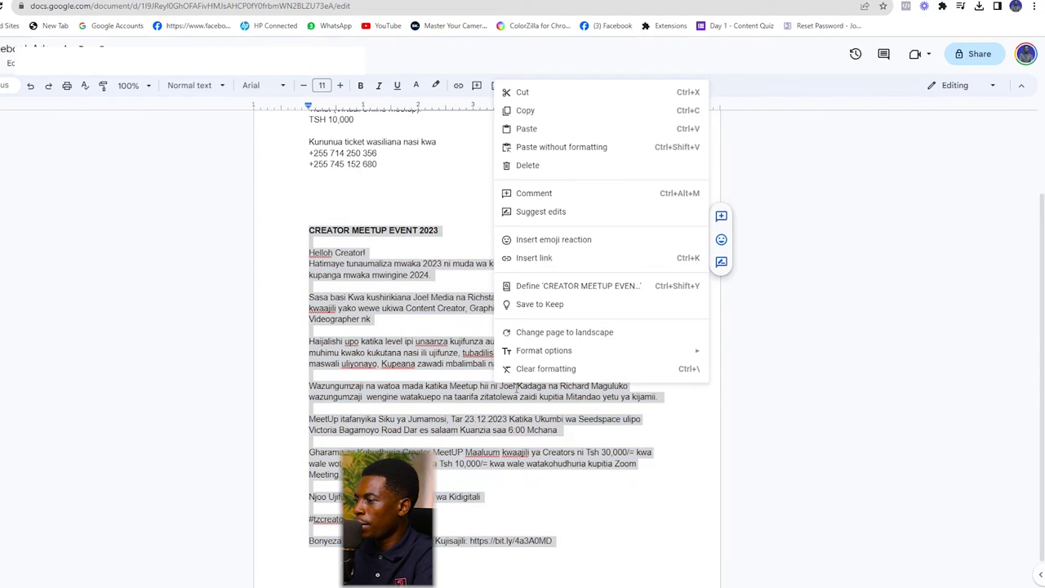
click(531, 109)
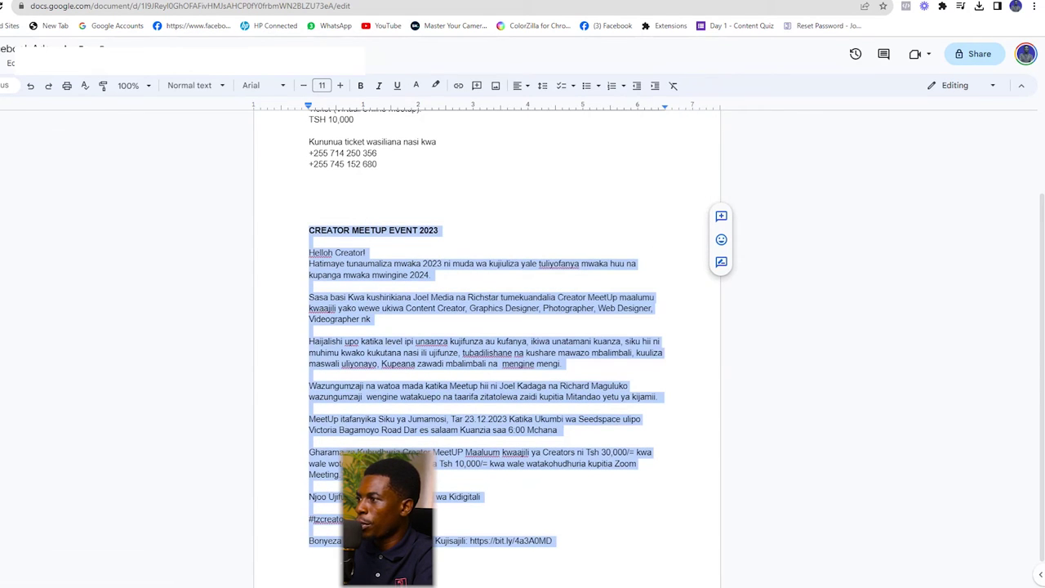
key(ctrl+shift+Tab)
key(ctrl+v)
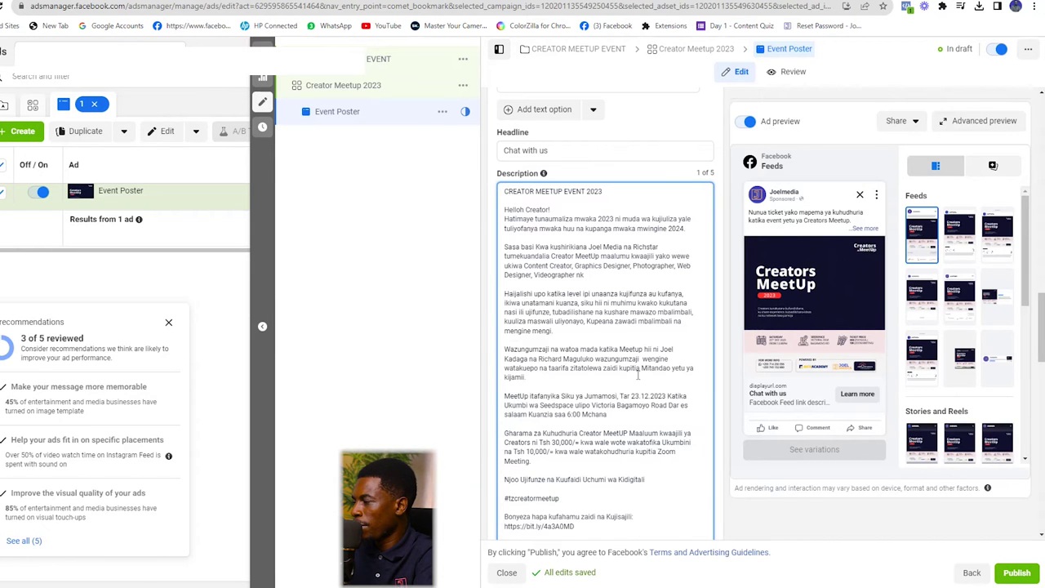
Step: Keep Learn more as the call to action, then select the registration form's web address
scroll(636, 375, down, 10)
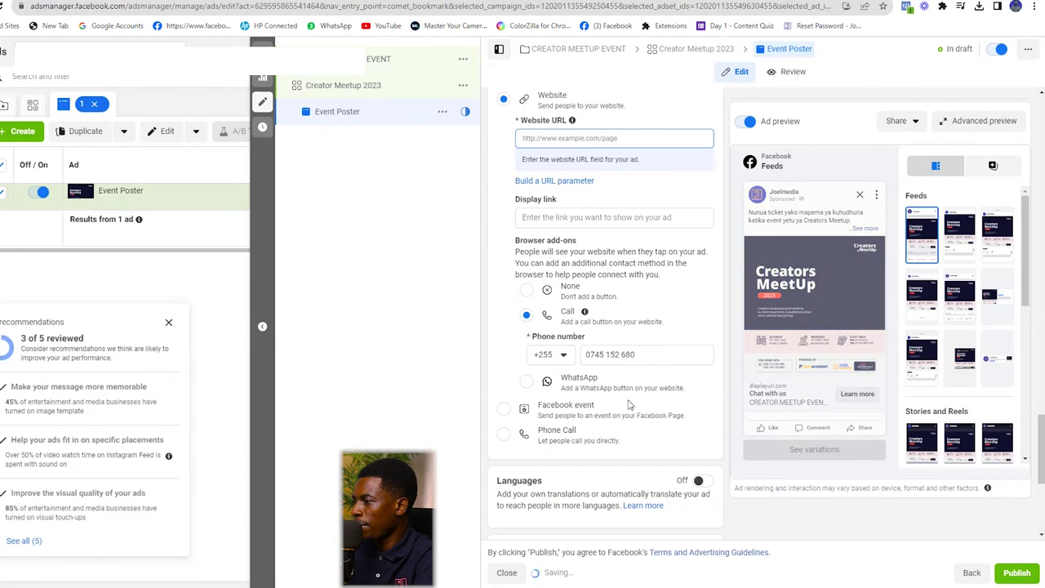
scroll(624, 392, up, 2)
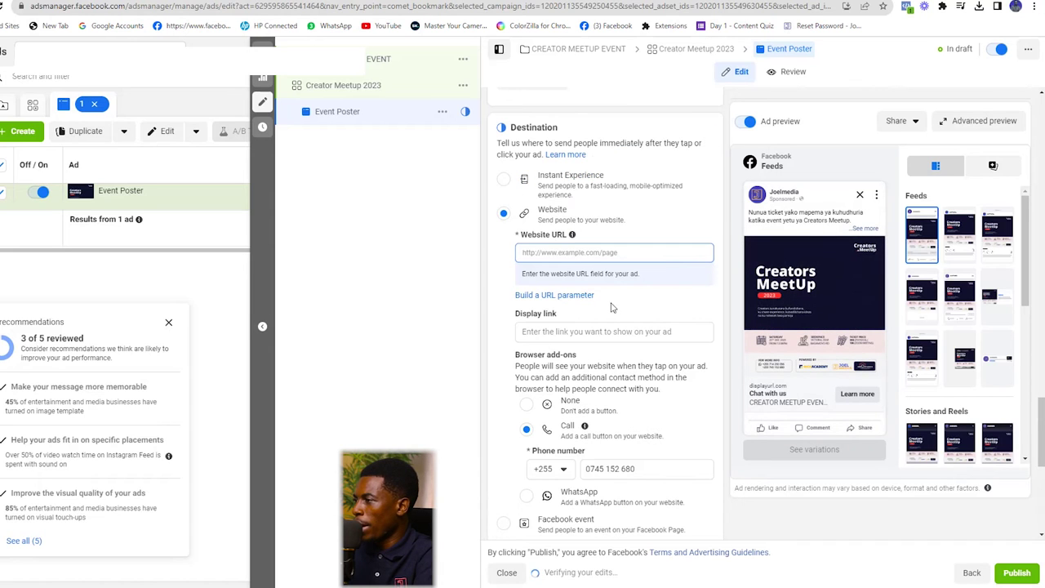
scroll(569, 188, up, 1)
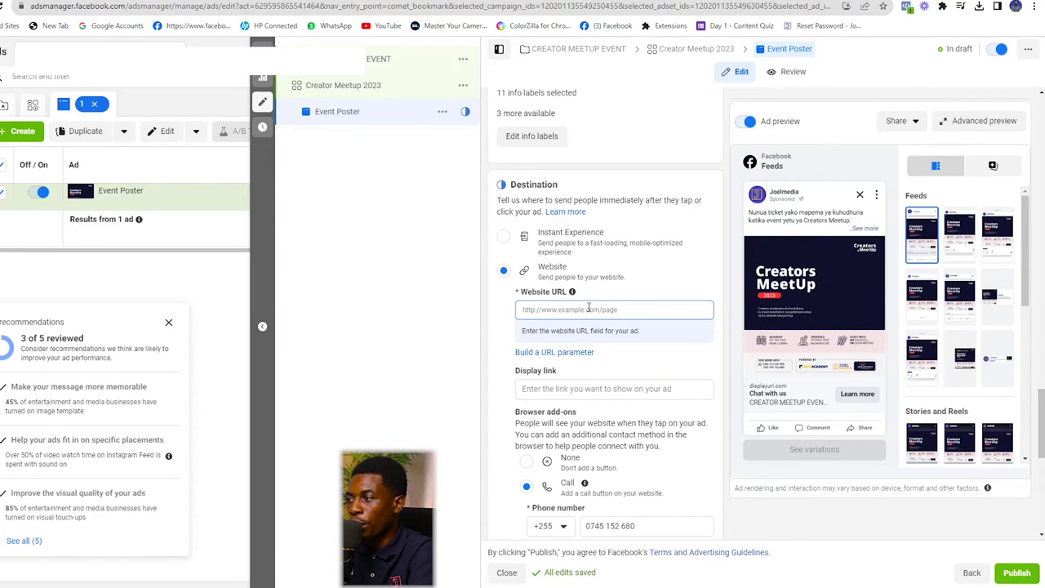
scroll(589, 307, up, 2)
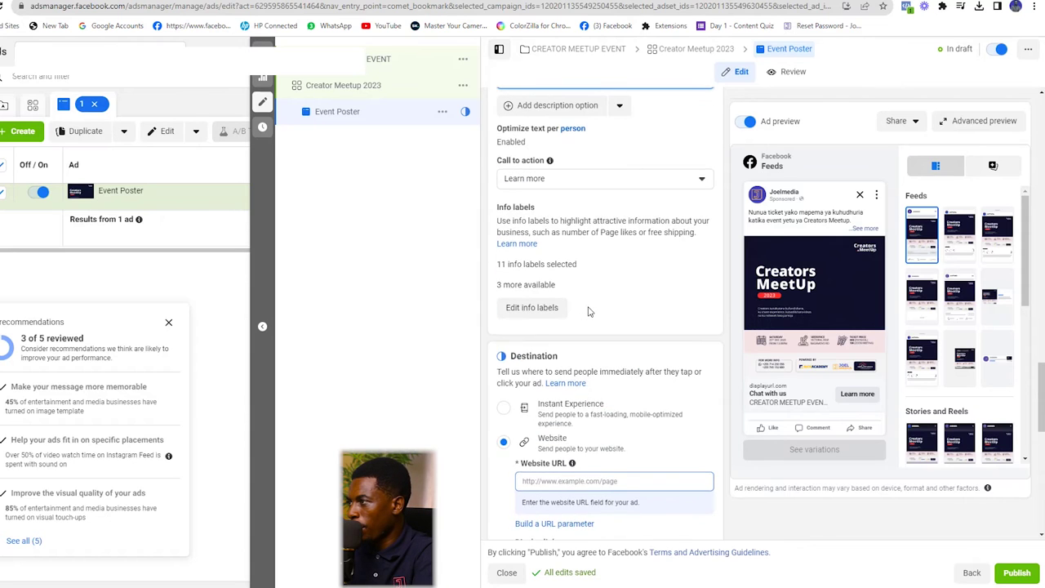
scroll(592, 307, up, 1)
scroll(590, 307, up, 1)
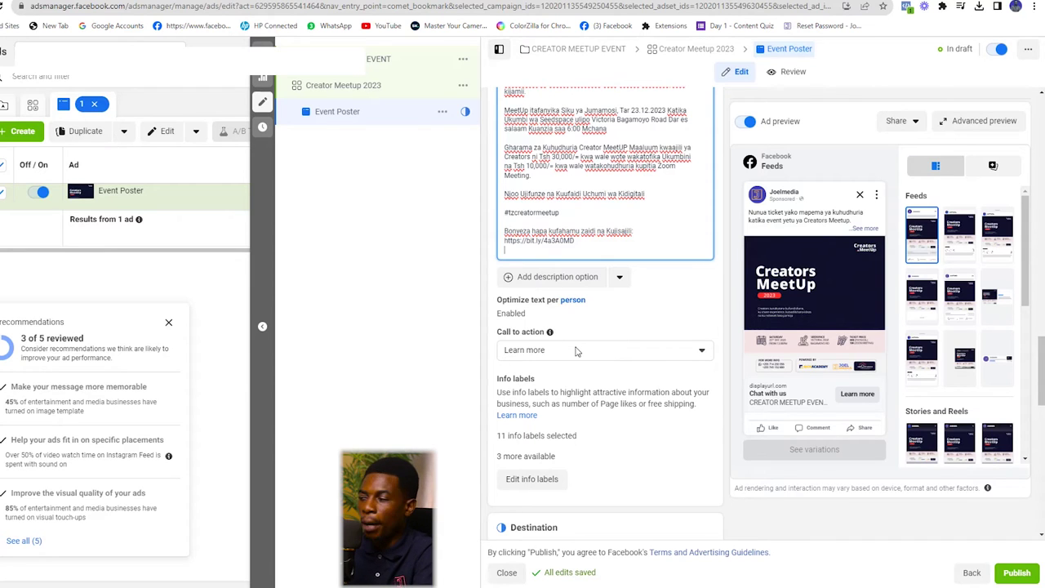
click(640, 351)
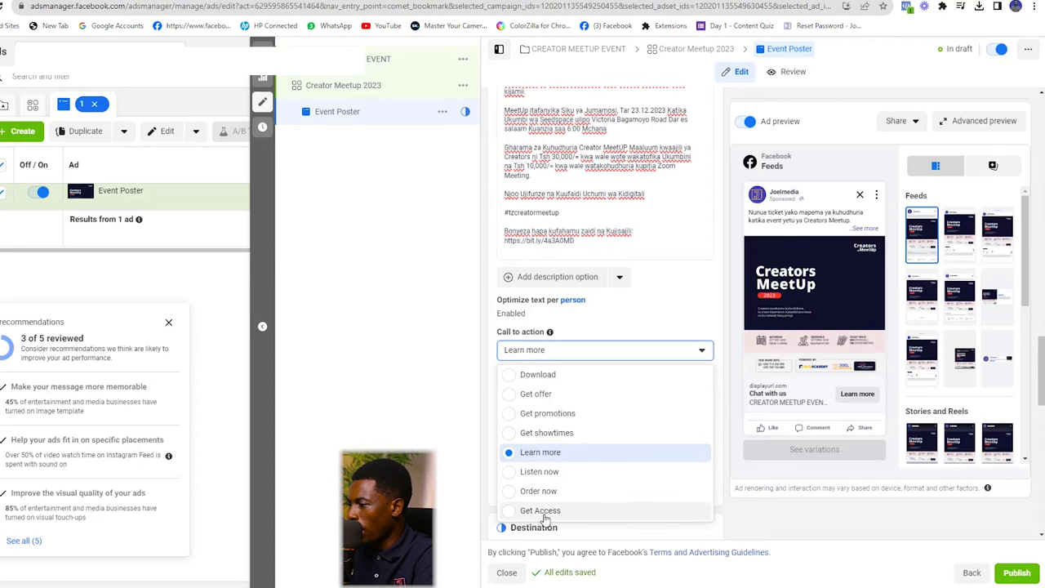
click(541, 453)
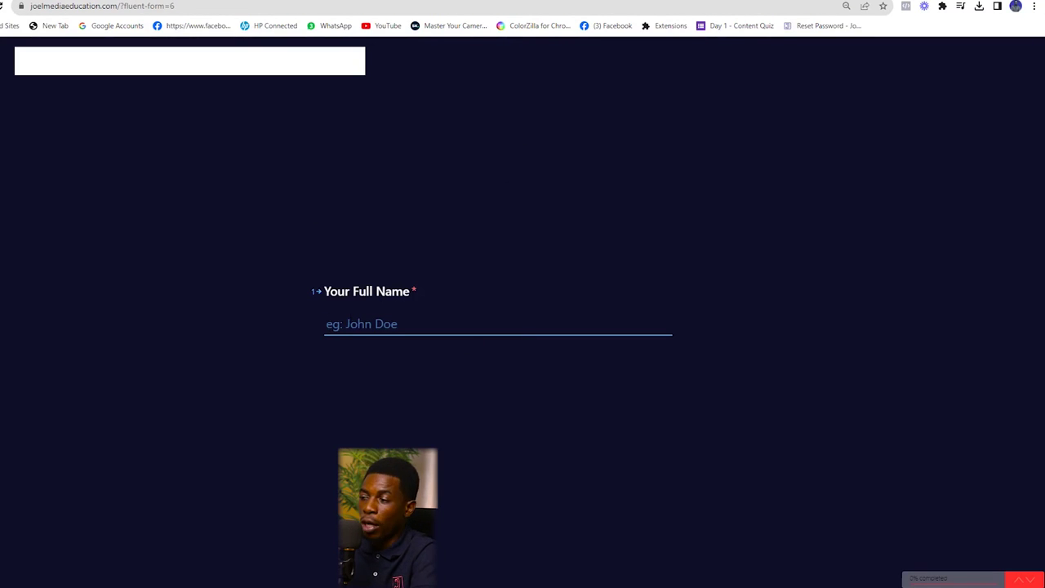
key(Return)
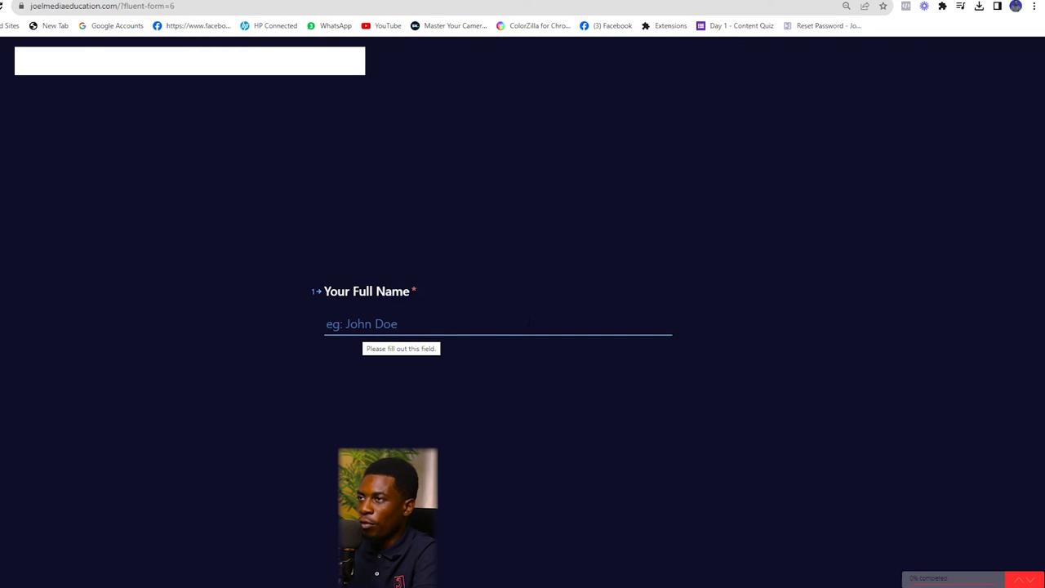
click(193, 6)
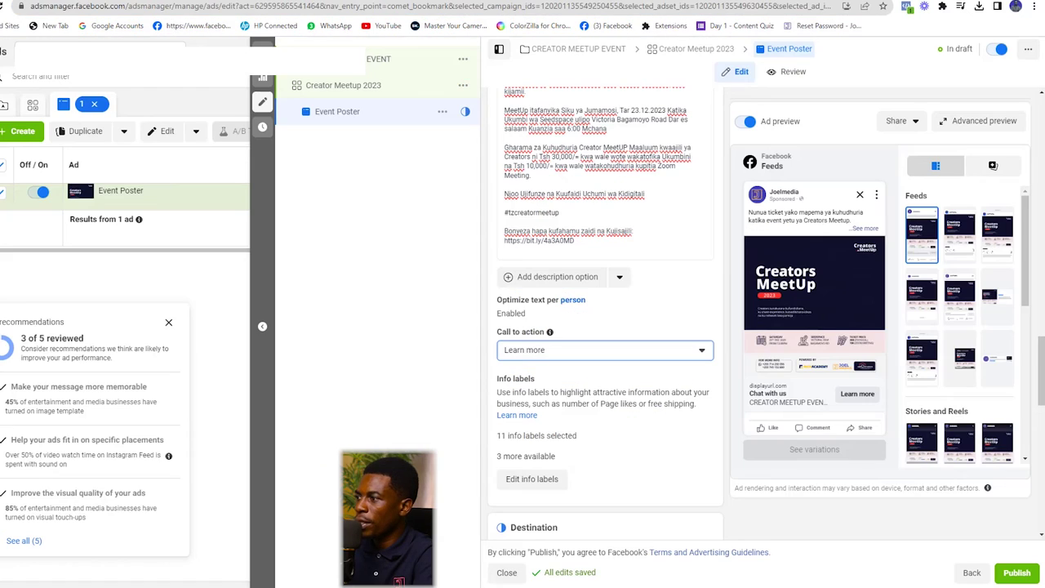
scroll(562, 378, down, 3)
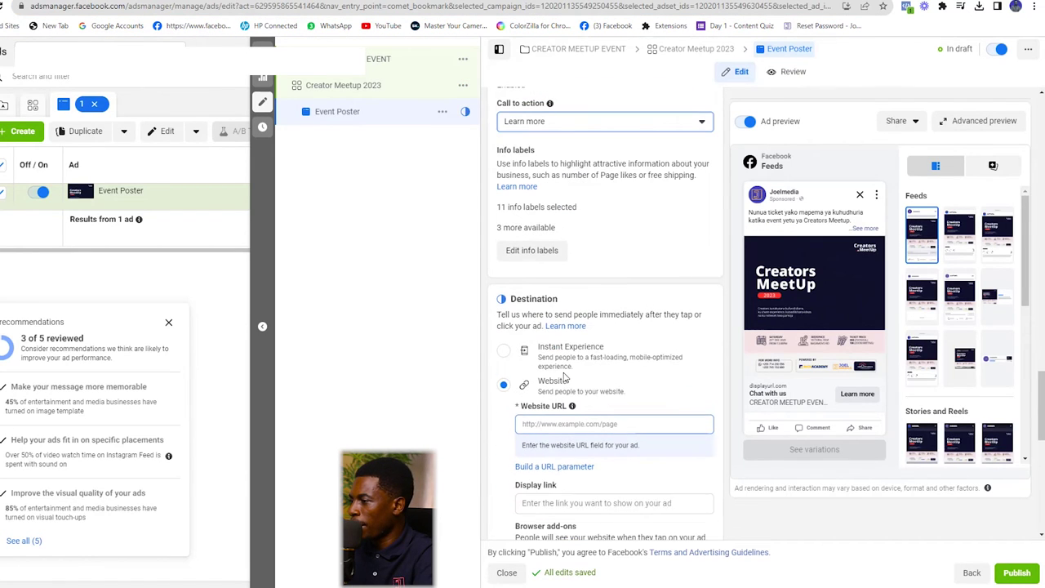
click(544, 424)
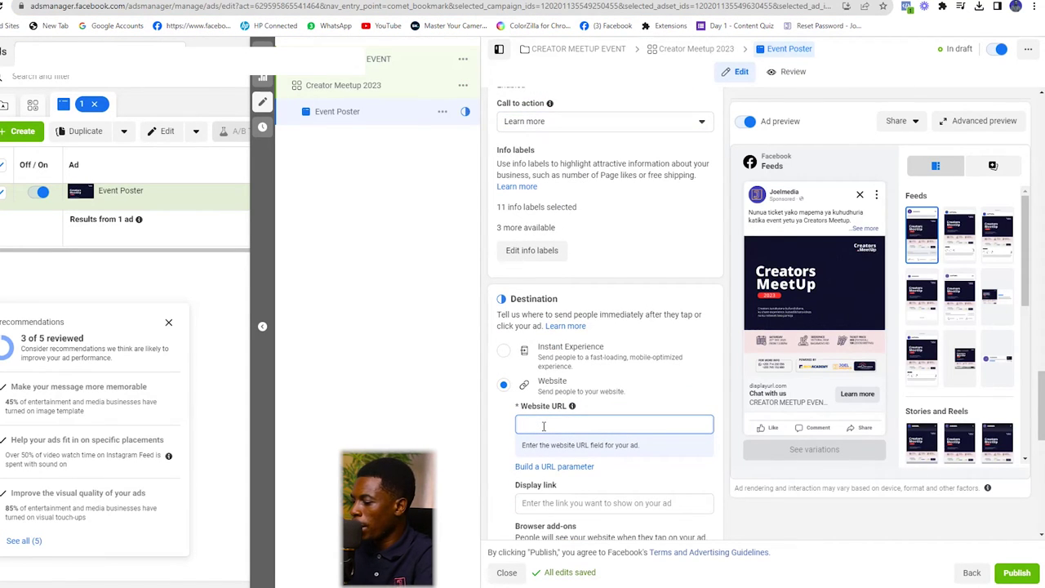
key(ctrl+v)
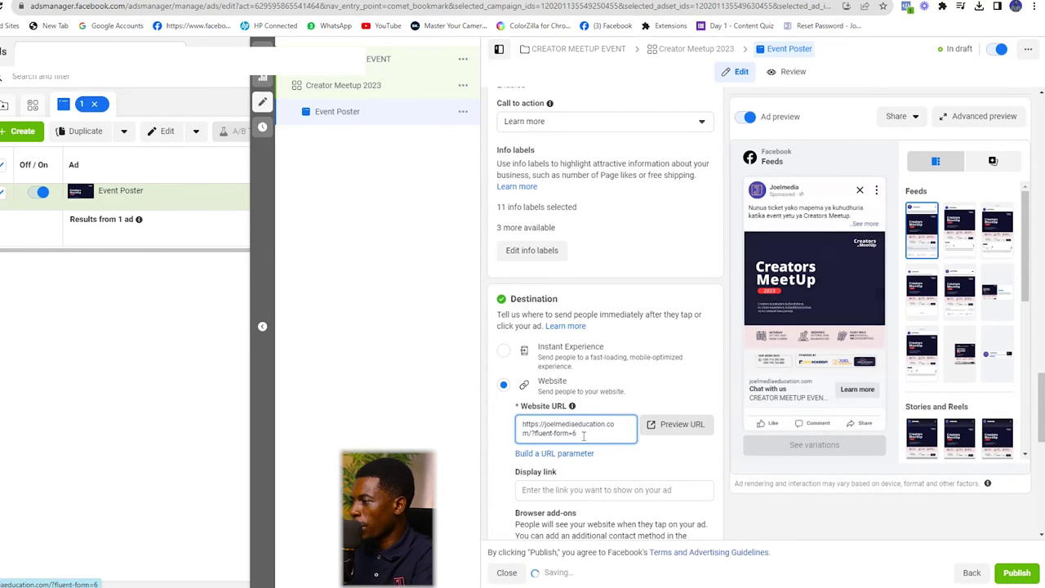
key(ctrl+a)
key(BackSpace)
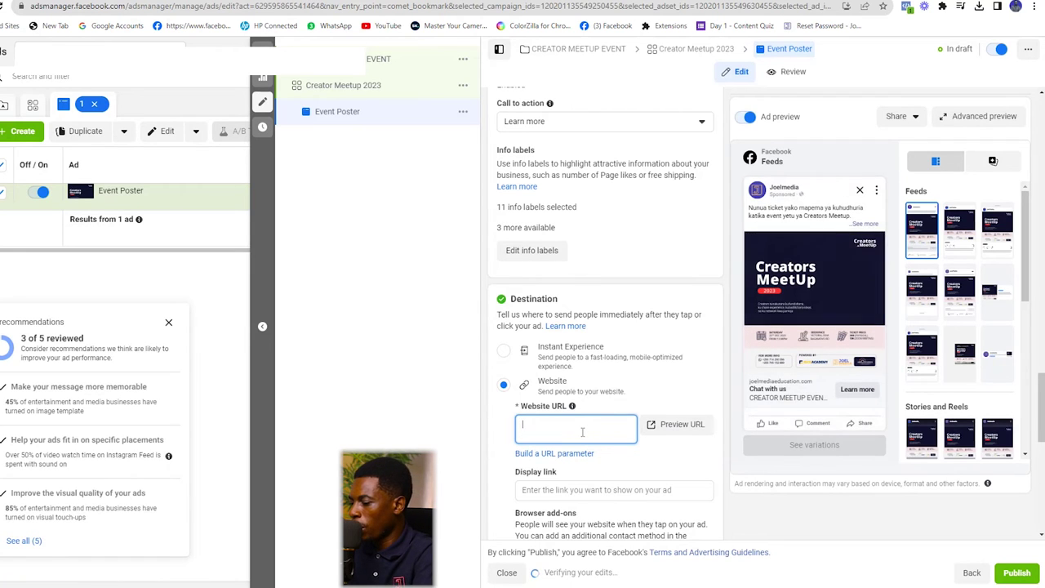
key(super+v)
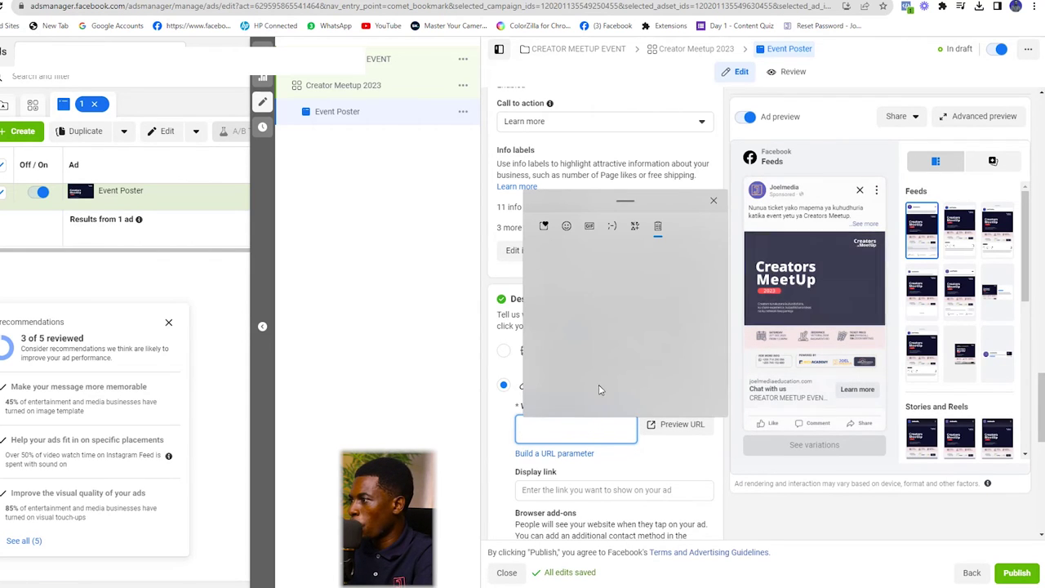
scroll(632, 350, down, 2)
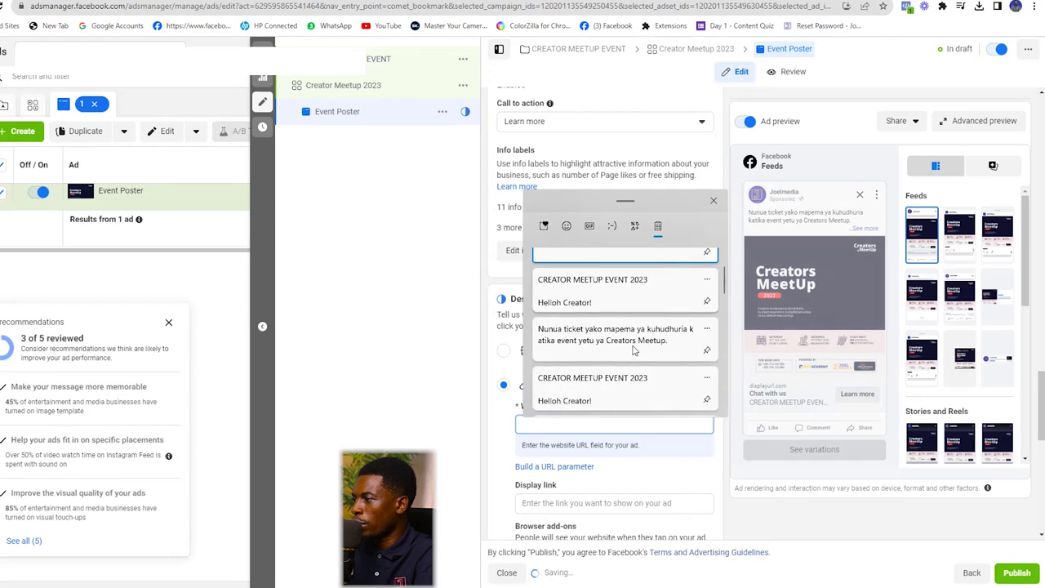
scroll(632, 350, down, 2)
scroll(634, 350, down, 2)
scroll(634, 350, down, 2)
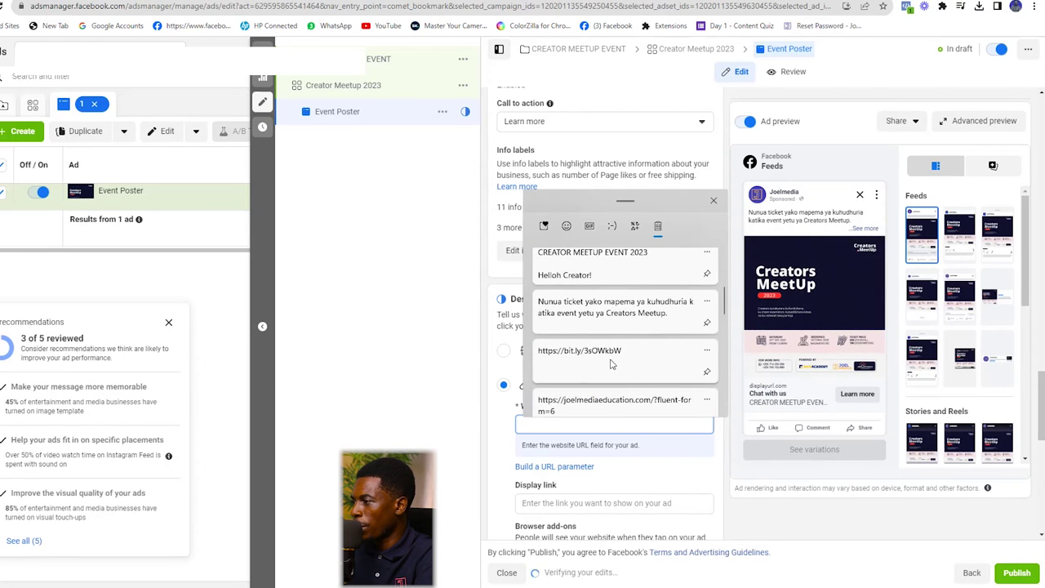
click(611, 359)
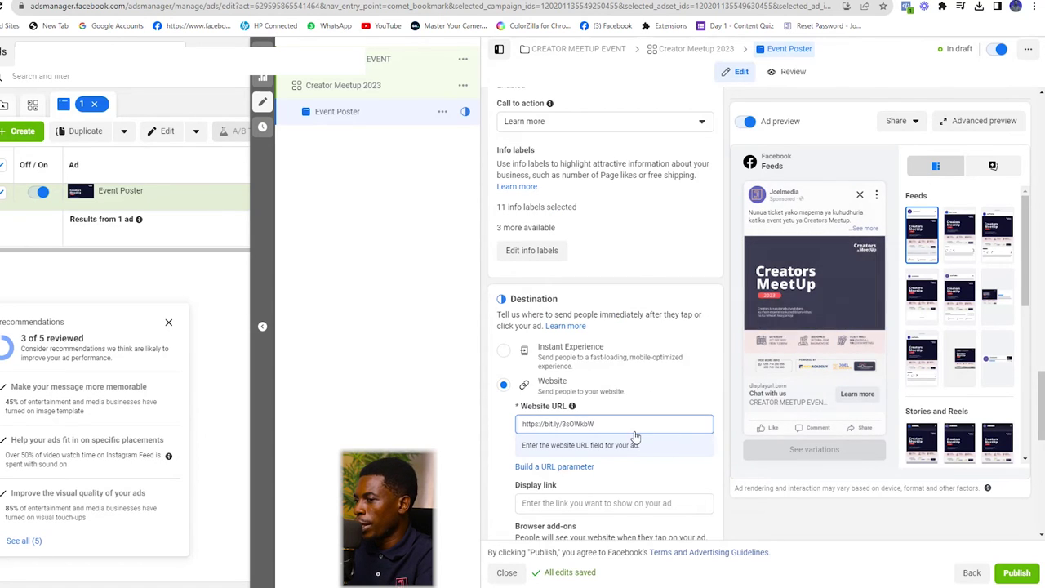
scroll(633, 441, down, 3)
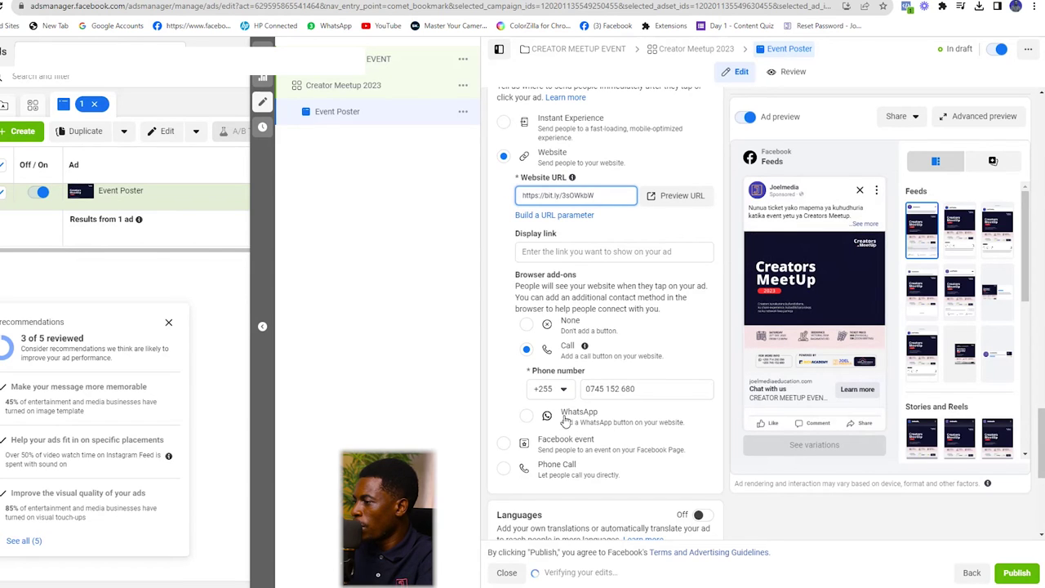
Step: Select WhatsApp under Browser add-ons and review the Destination preview
click(525, 417)
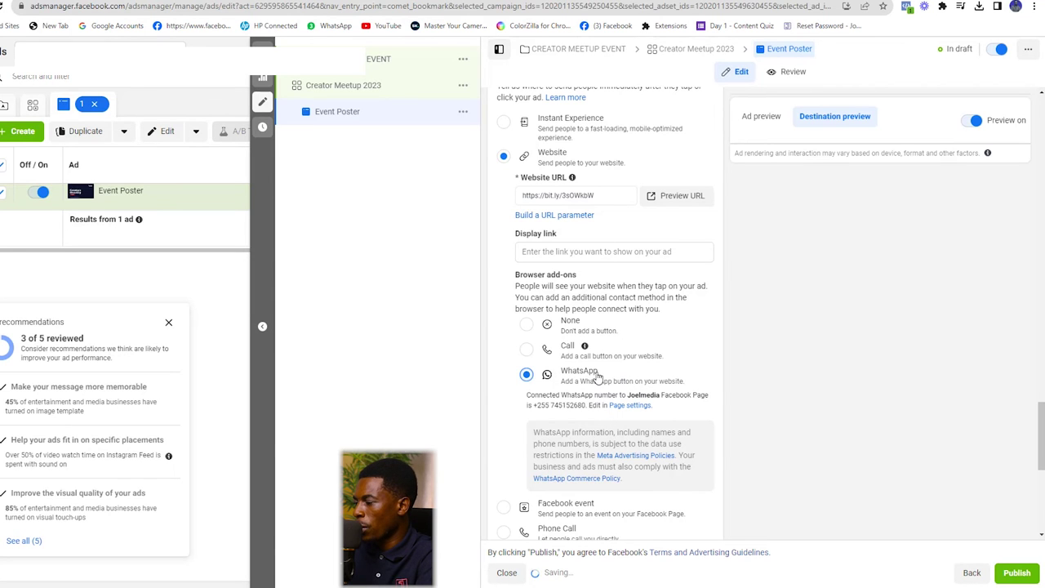
scroll(598, 377, down, 2)
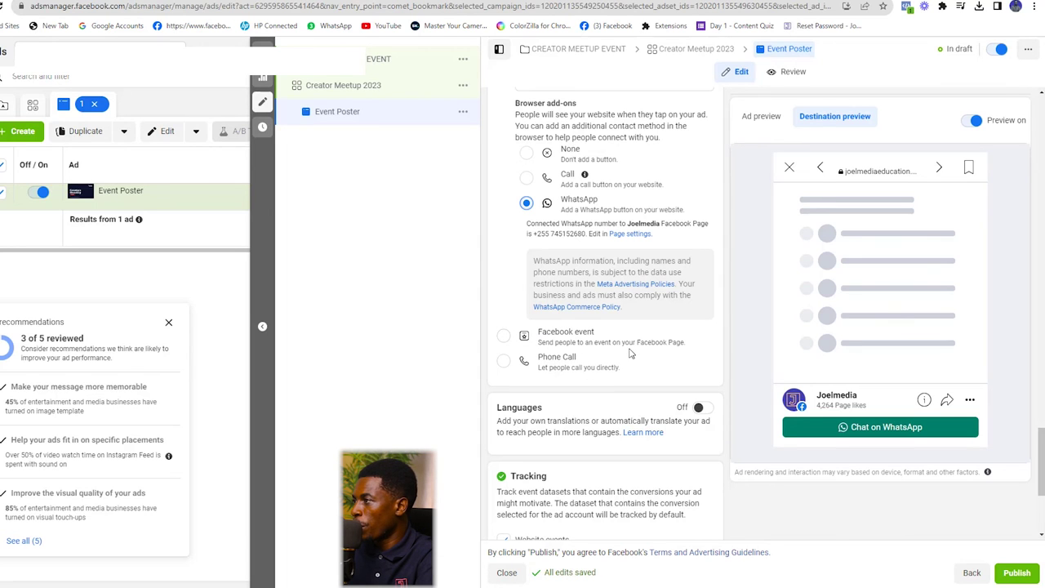
scroll(627, 347, up, 1)
scroll(622, 334, down, 2)
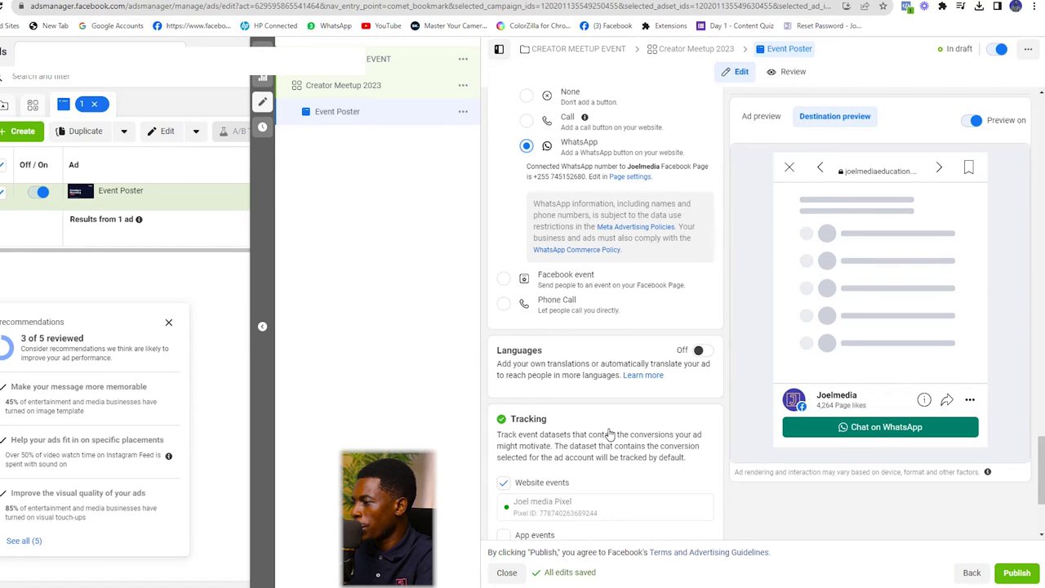
scroll(609, 435, down, 2)
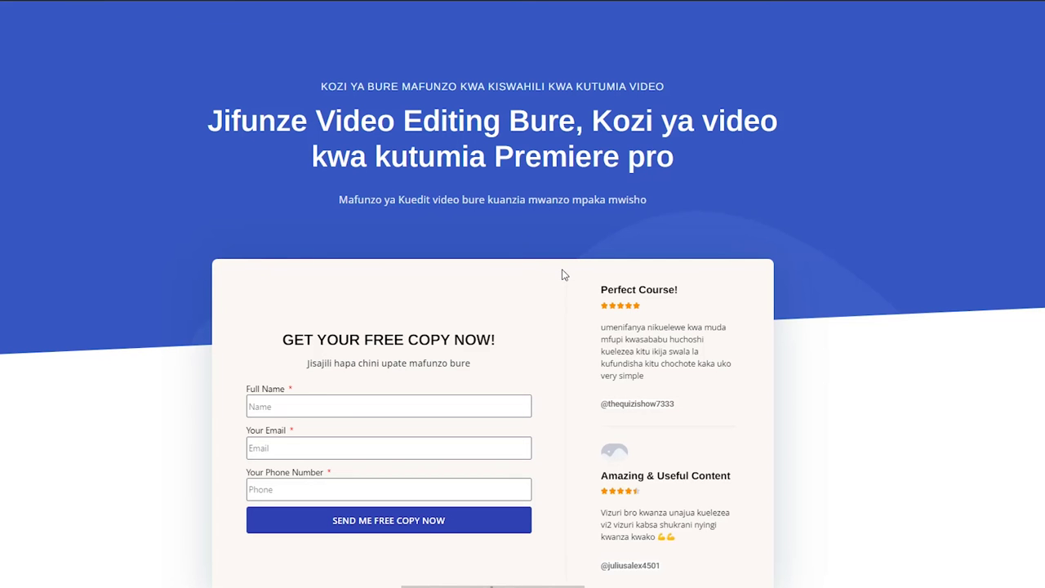
scroll(561, 276, down, 3)
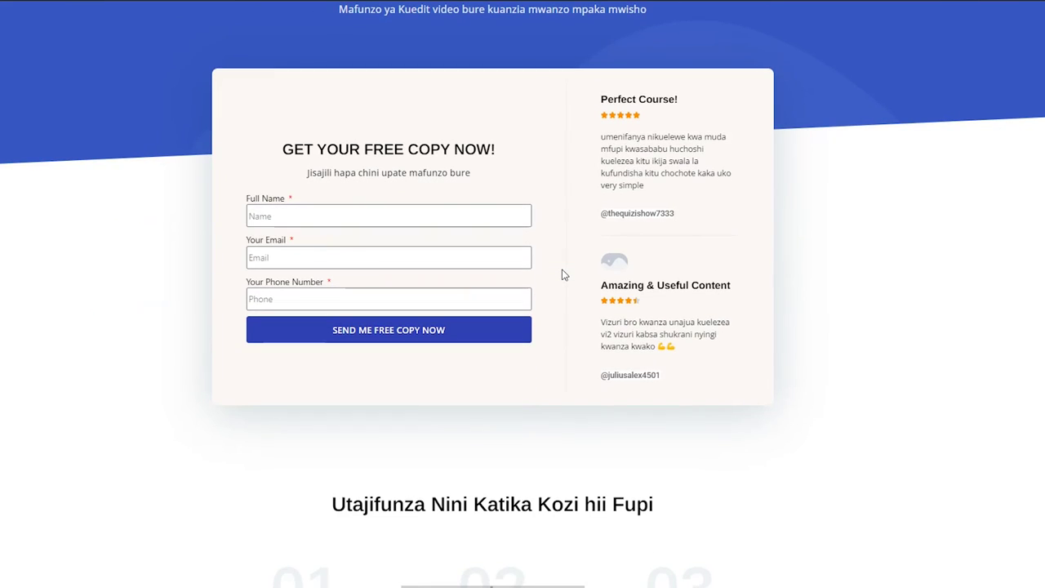
scroll(561, 275, up, 3)
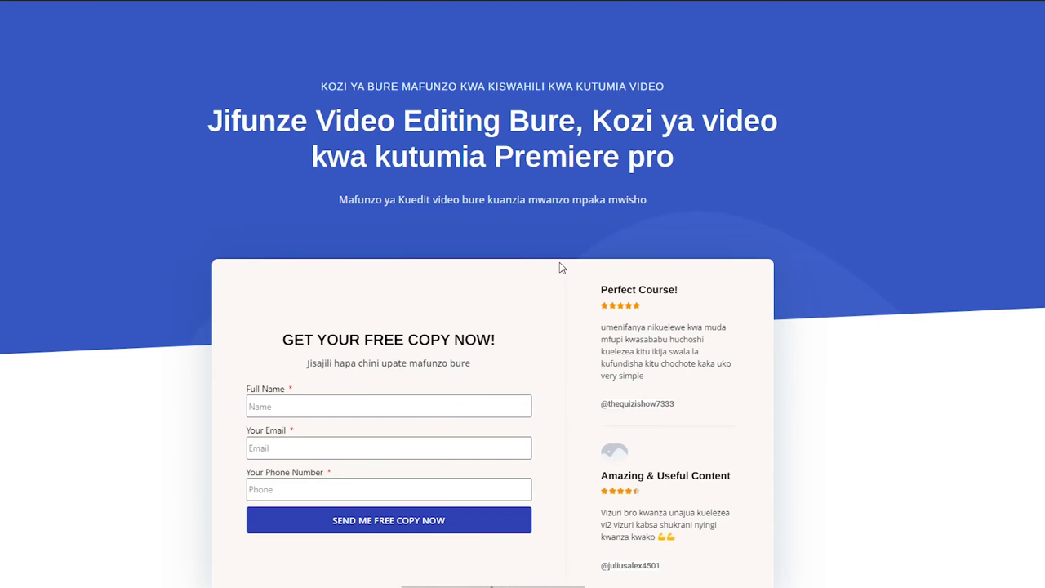
scroll(560, 266, down, 1)
scroll(391, 346, down, 4)
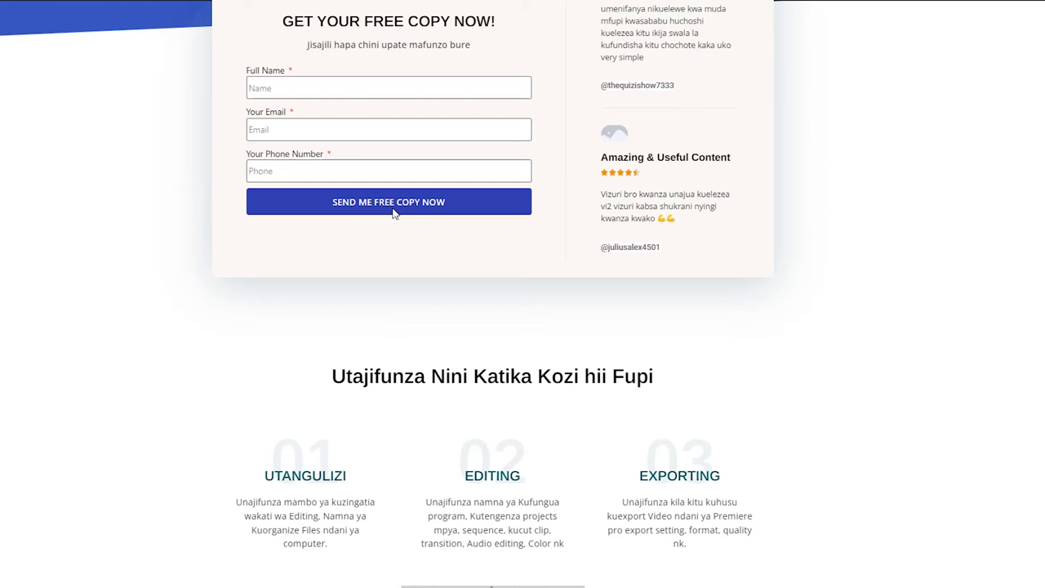
scroll(396, 210, down, 3)
scroll(396, 211, down, 4)
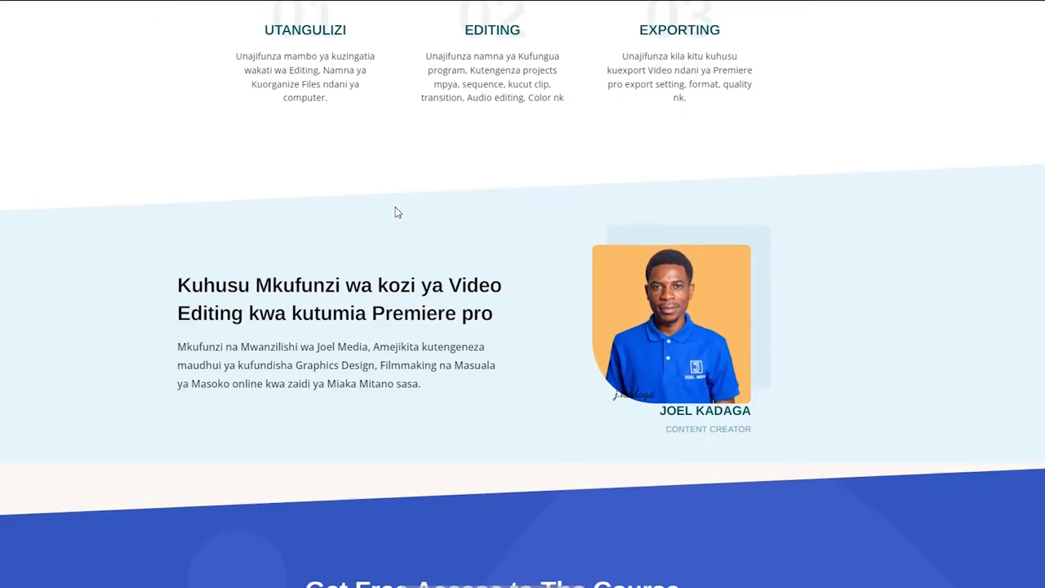
scroll(396, 211, down, 3)
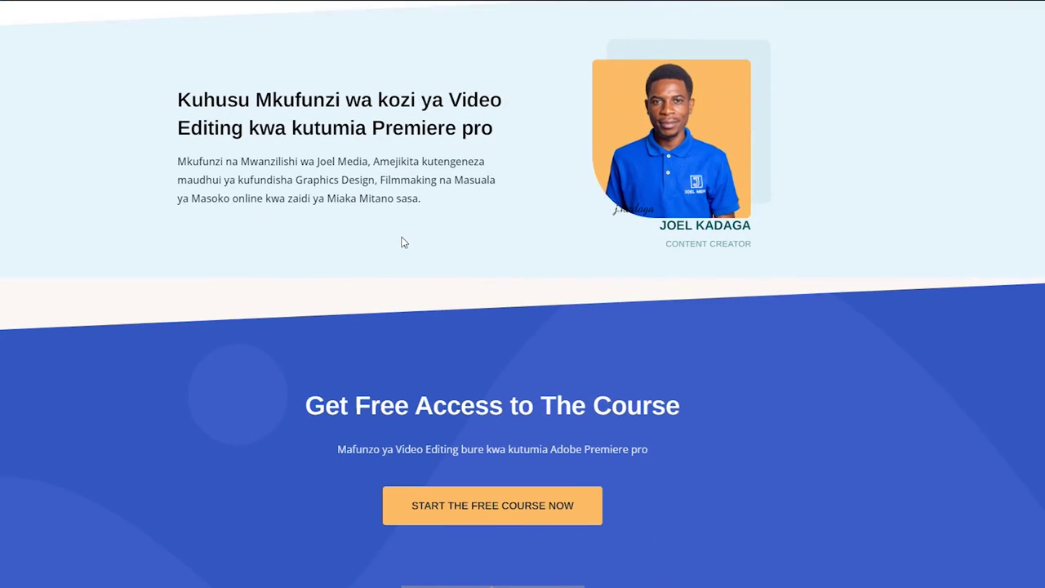
scroll(401, 242, up, 4)
scroll(401, 242, up, 6)
scroll(401, 242, up, 4)
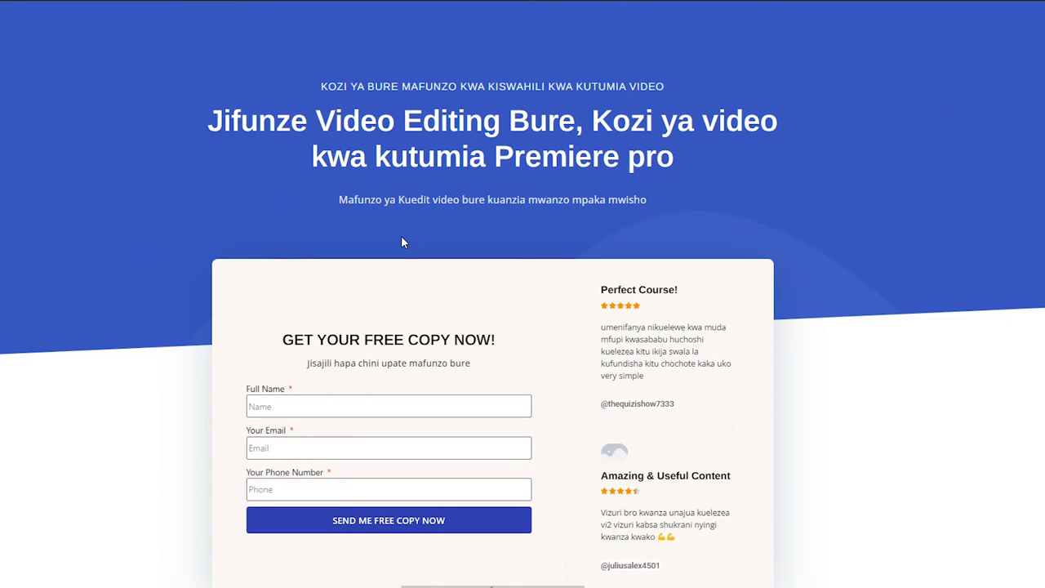
scroll(584, 239, down, 3)
scroll(585, 239, down, 6)
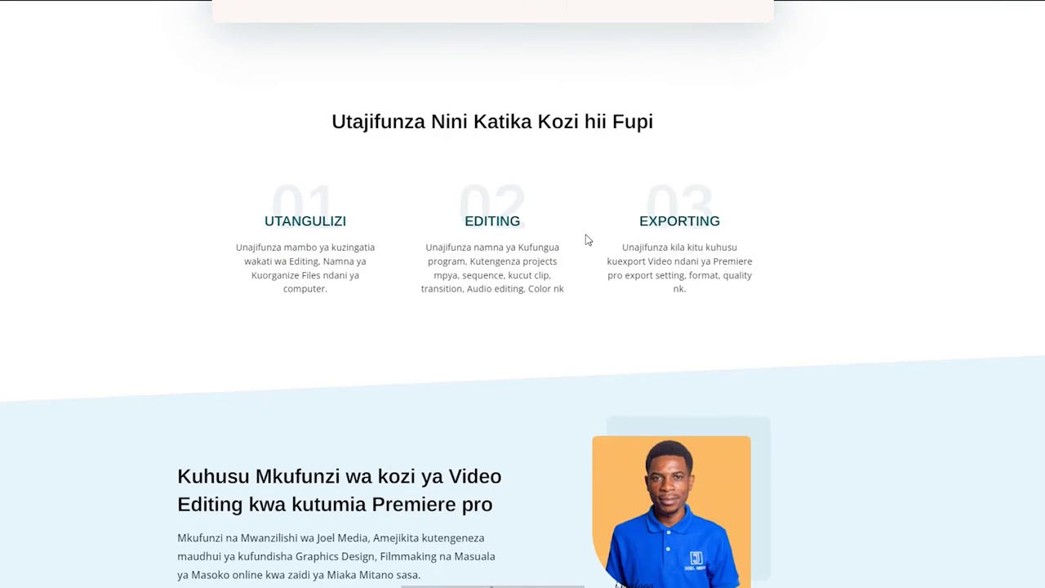
scroll(584, 239, up, 6)
scroll(584, 239, up, 3)
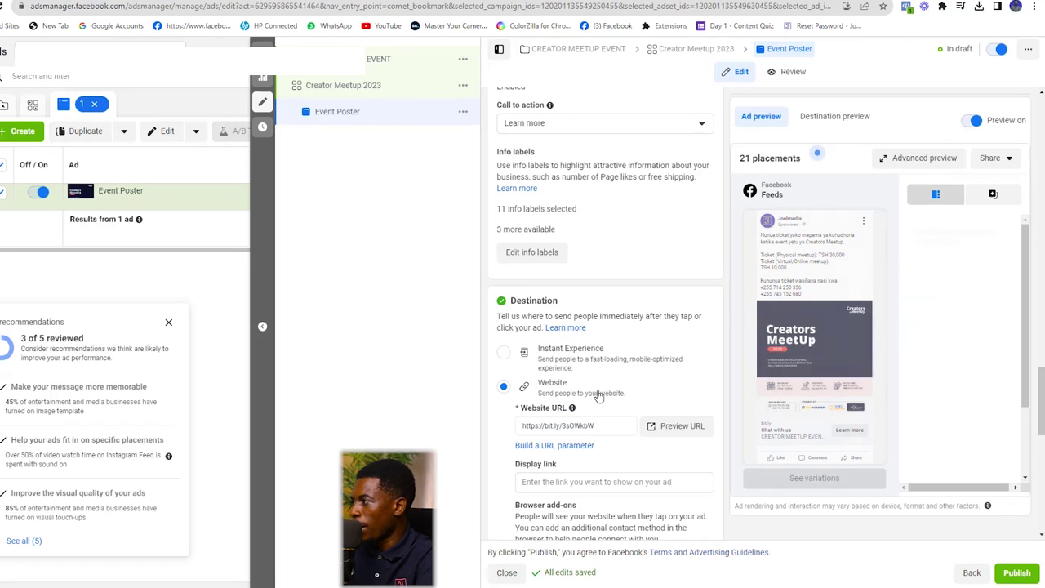
Step: Scroll the Event Poster ad preview to view the Creators MeetUp poster in Feeds, Stories and Reels
scroll(659, 212, down, 1)
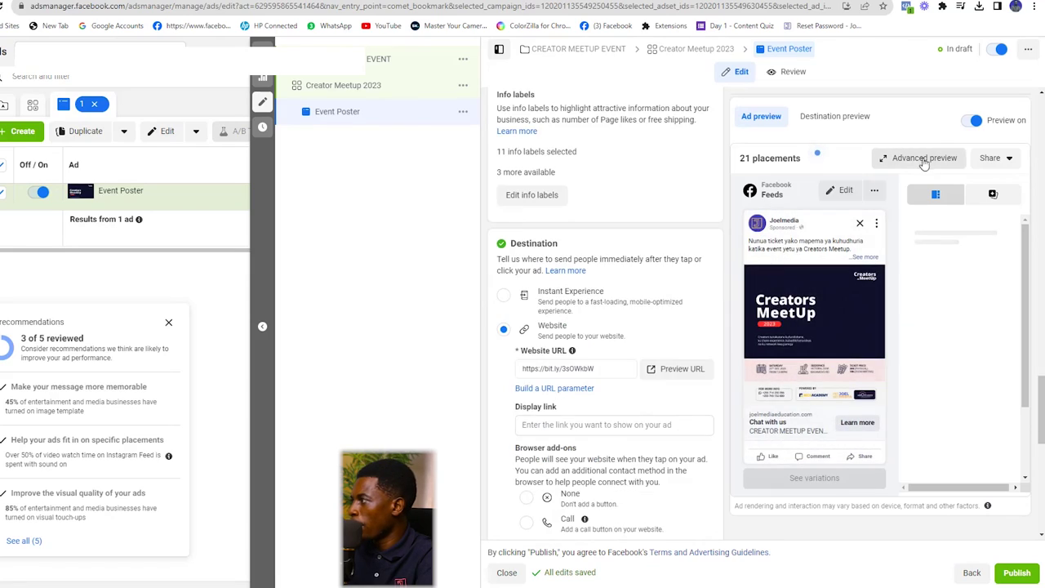
mouse_move(814, 343)
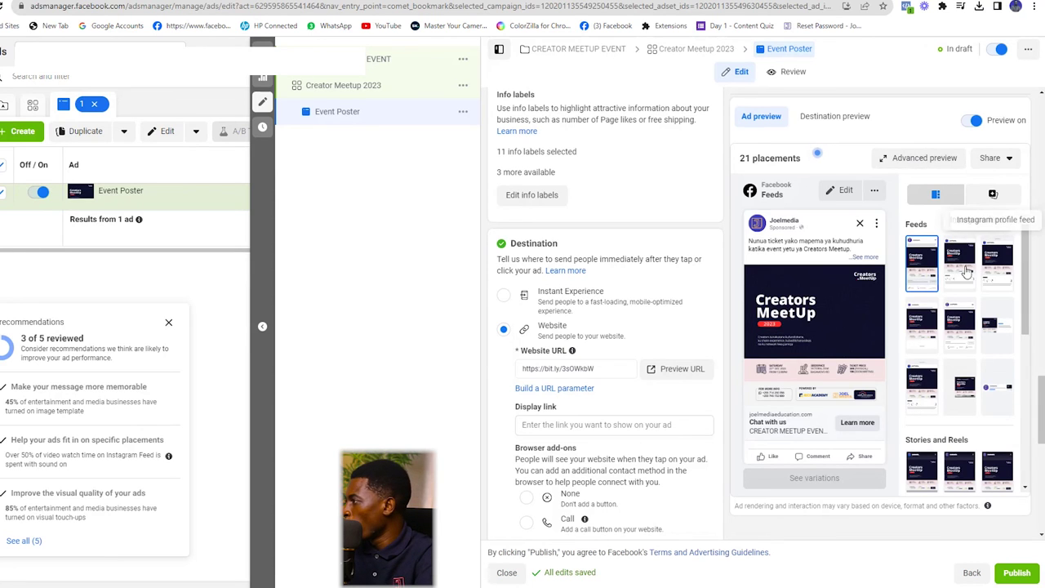
click(918, 159)
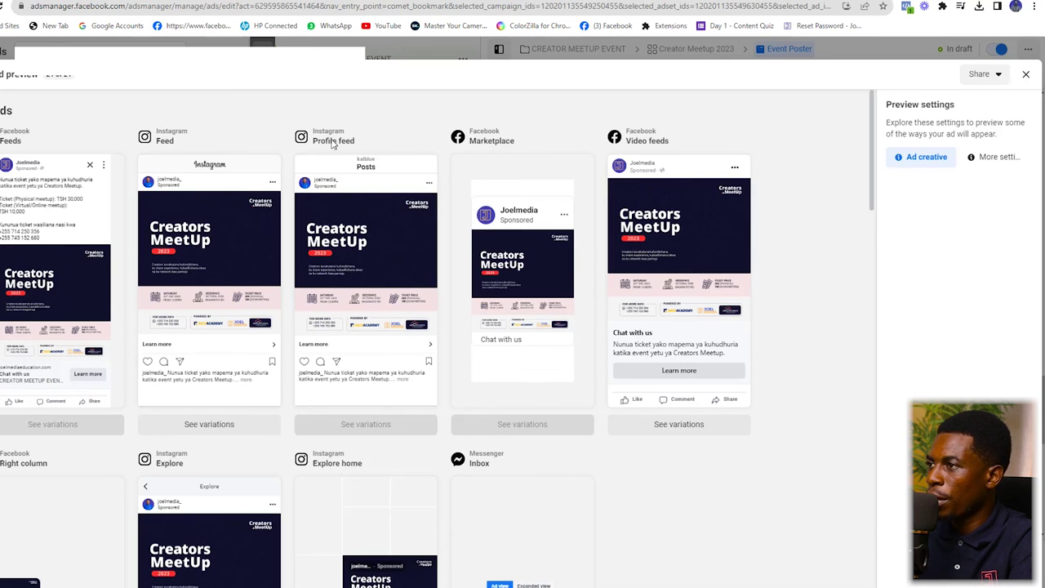
scroll(332, 145, down, 1)
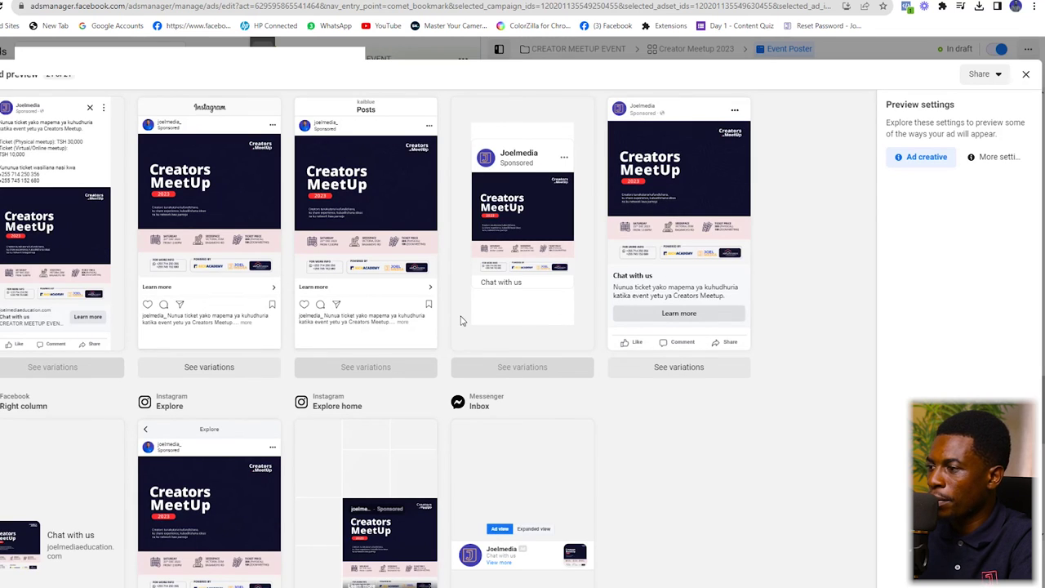
scroll(447, 318, down, 5)
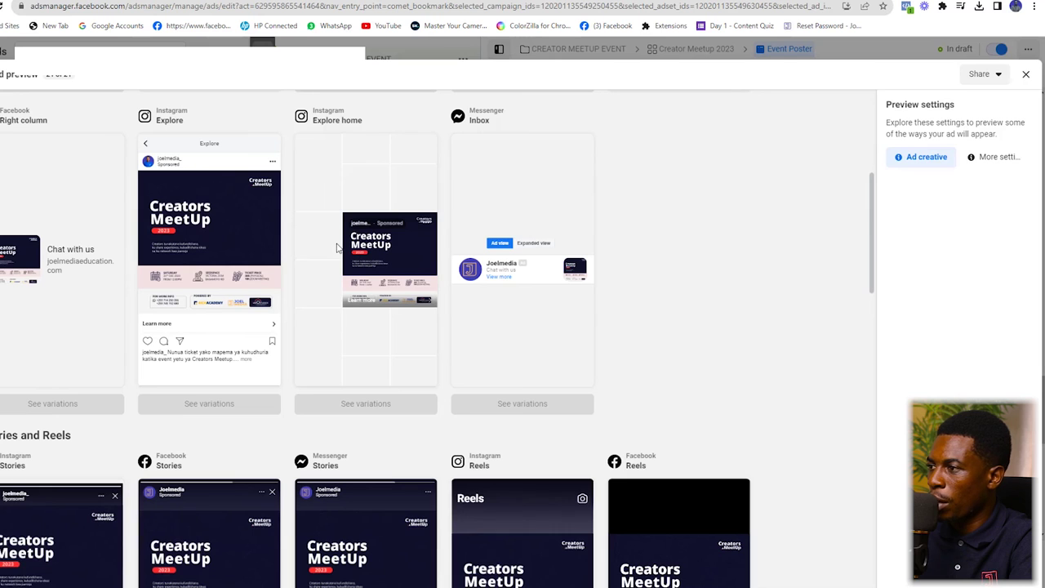
scroll(684, 311, down, 3)
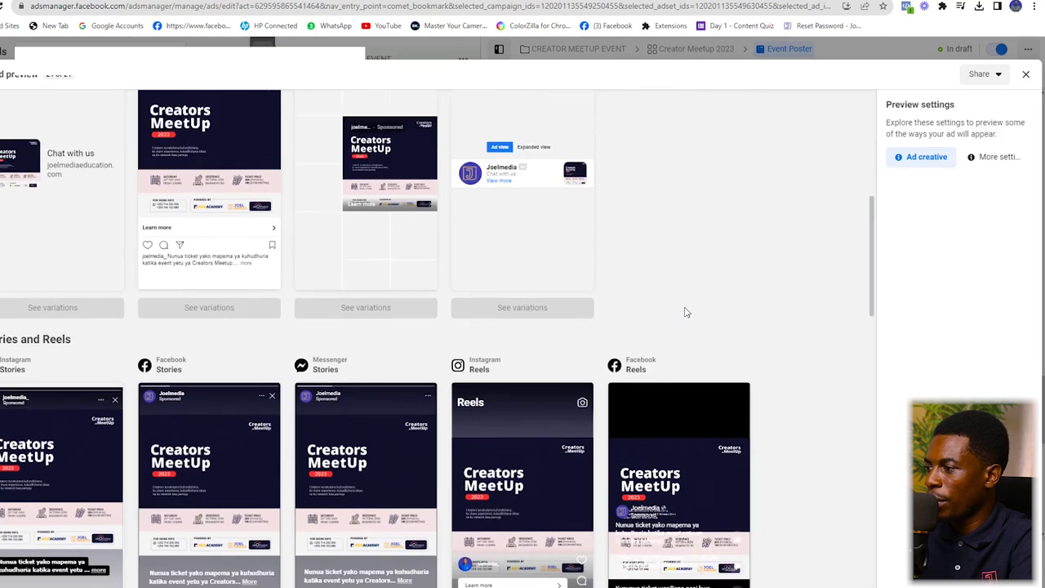
scroll(211, 325, down, 3)
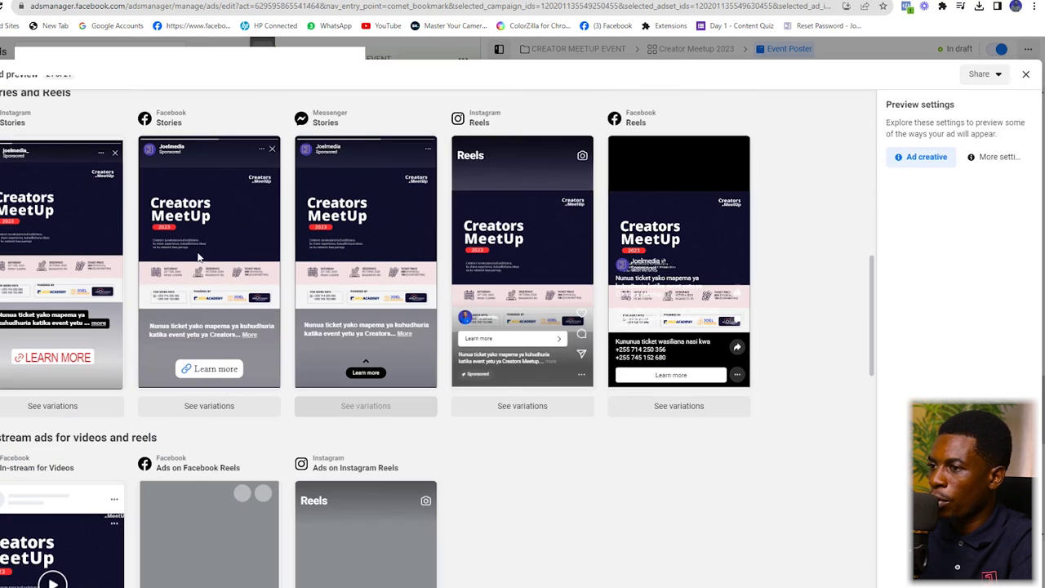
scroll(484, 351, up, 2)
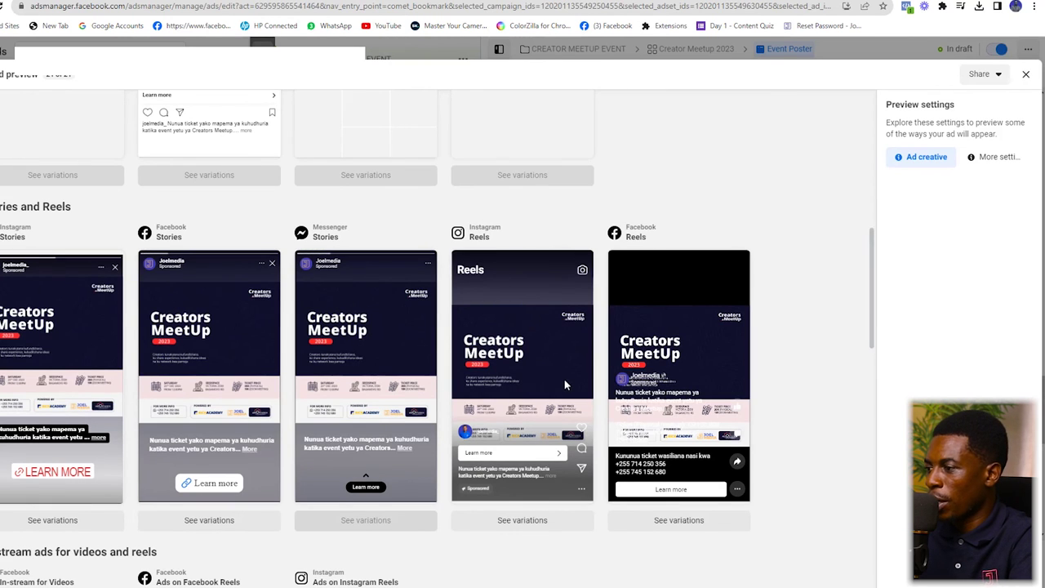
scroll(564, 381, down, 3)
scroll(564, 380, down, 2)
scroll(564, 380, down, 3)
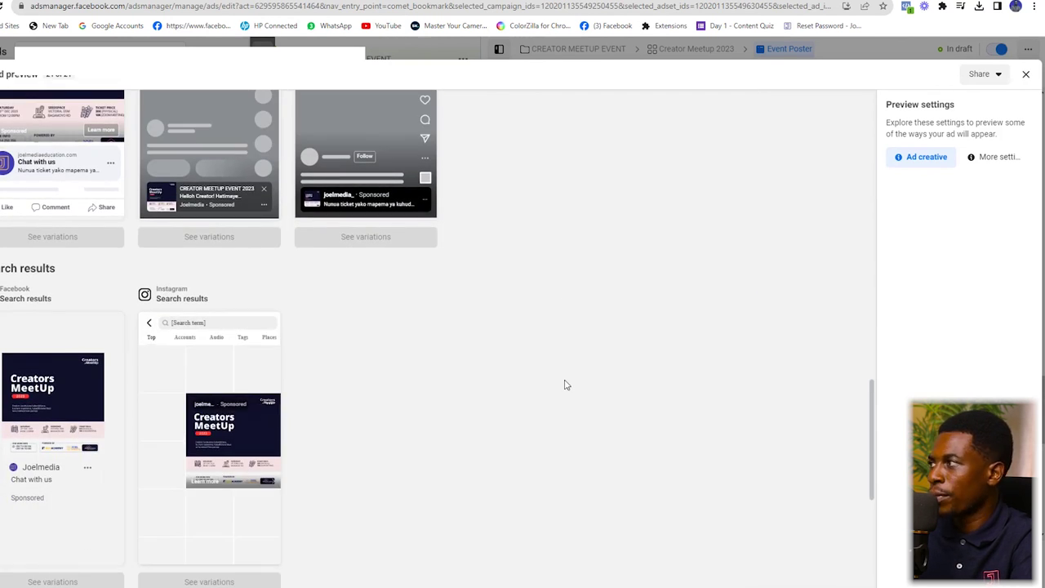
scroll(568, 381, up, 1)
scroll(575, 218, up, 4)
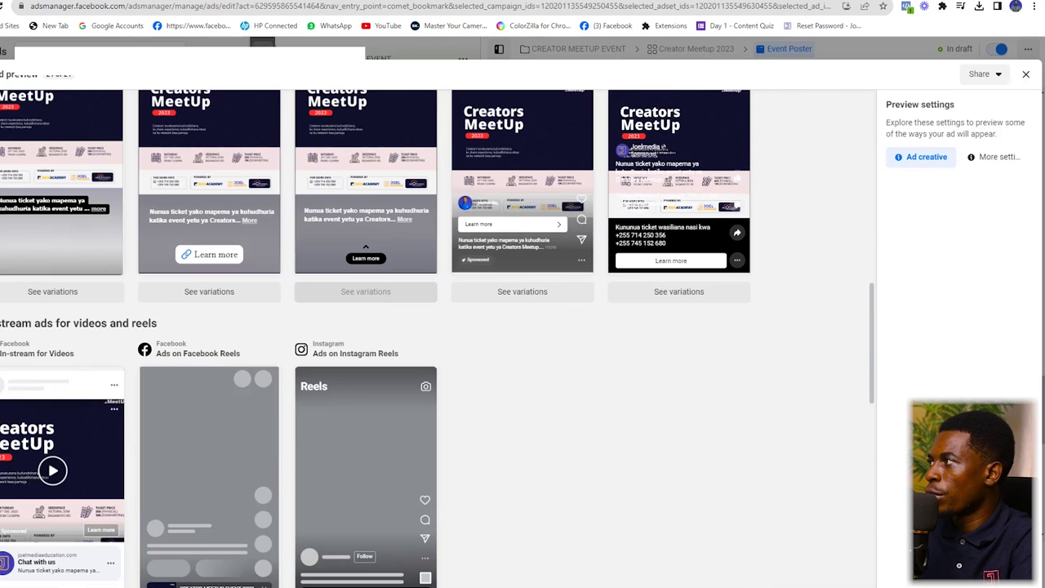
click(1026, 75)
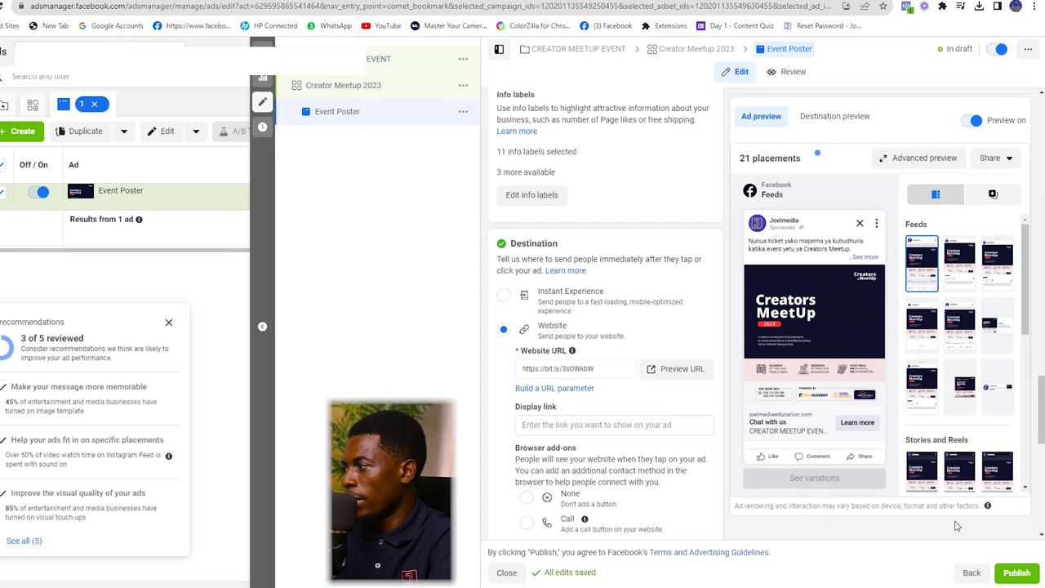
click(1016, 573)
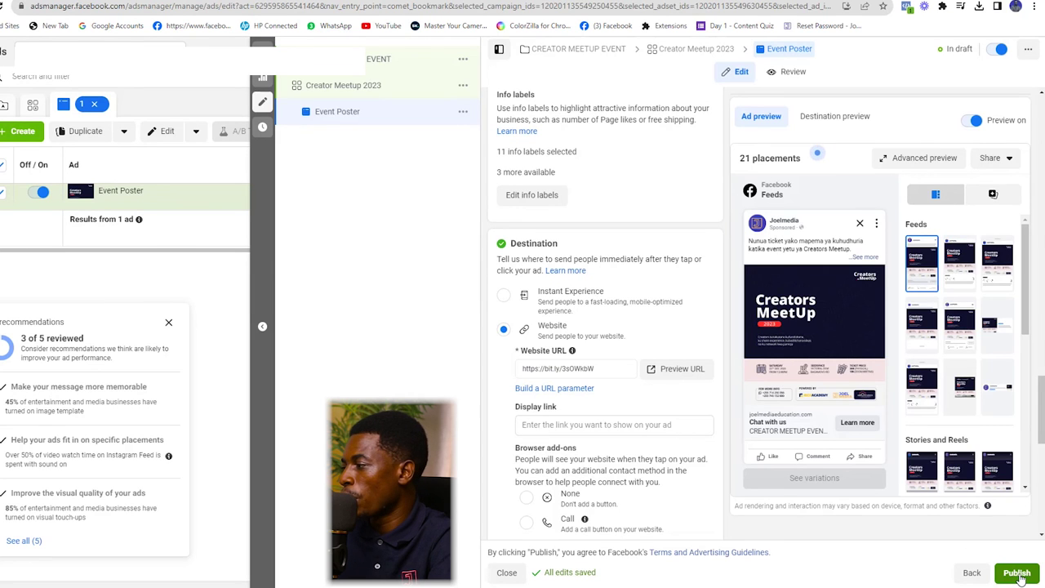